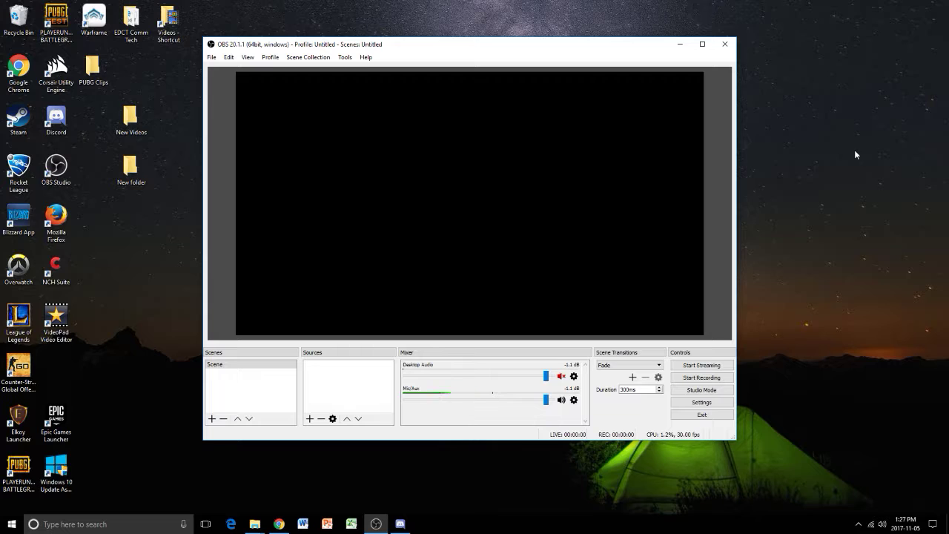
- Switch to Chrome to view the OBS Studio download page at obsproject.com, and return to OBS
left_click_drag(449, 49, 469, 46)
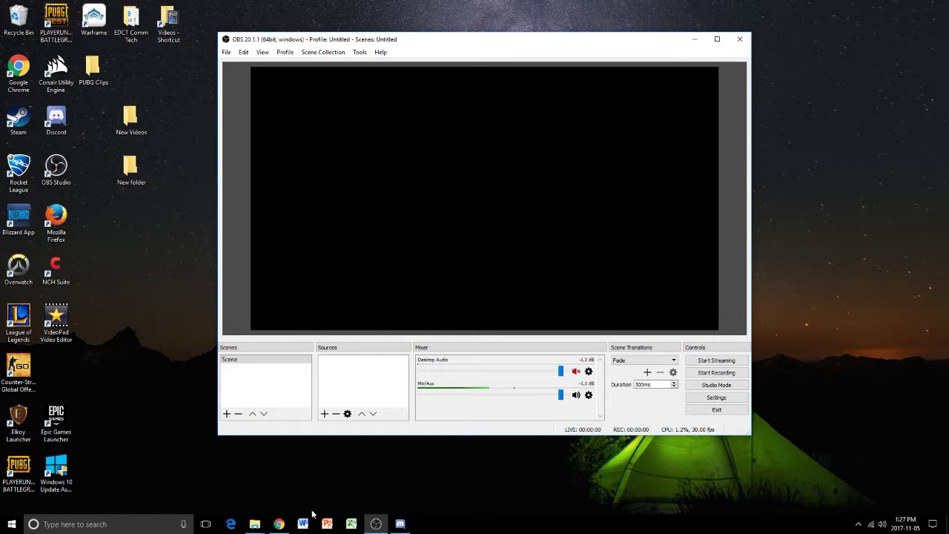
left_click(279, 524)
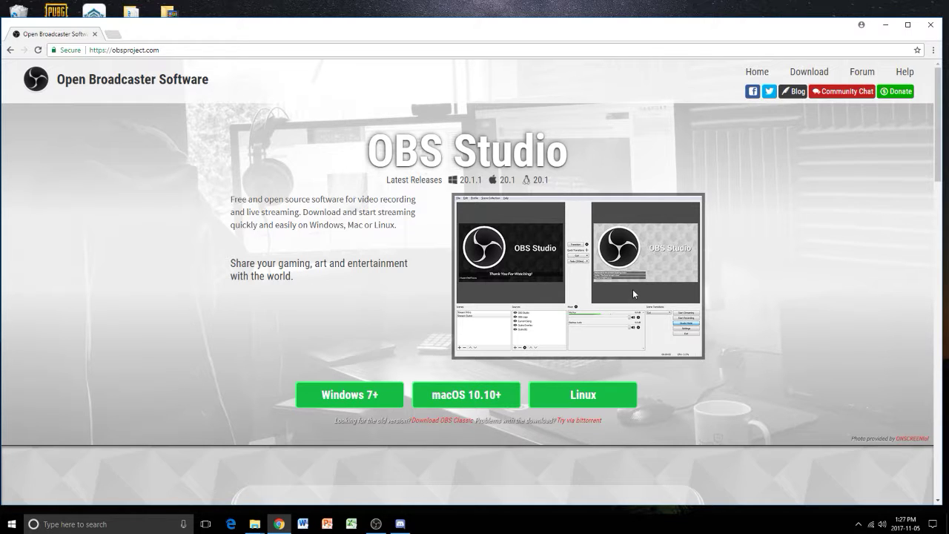
left_click(886, 25)
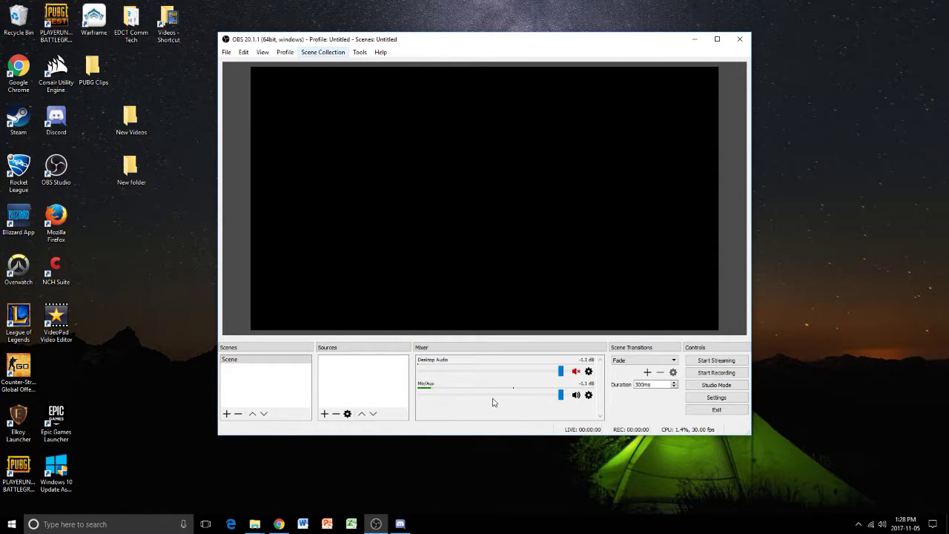
mouse_move(491, 47)
left_mouse_down()
mouse_move(496, 57)
mouse_move(499, 49)
left_mouse_up()
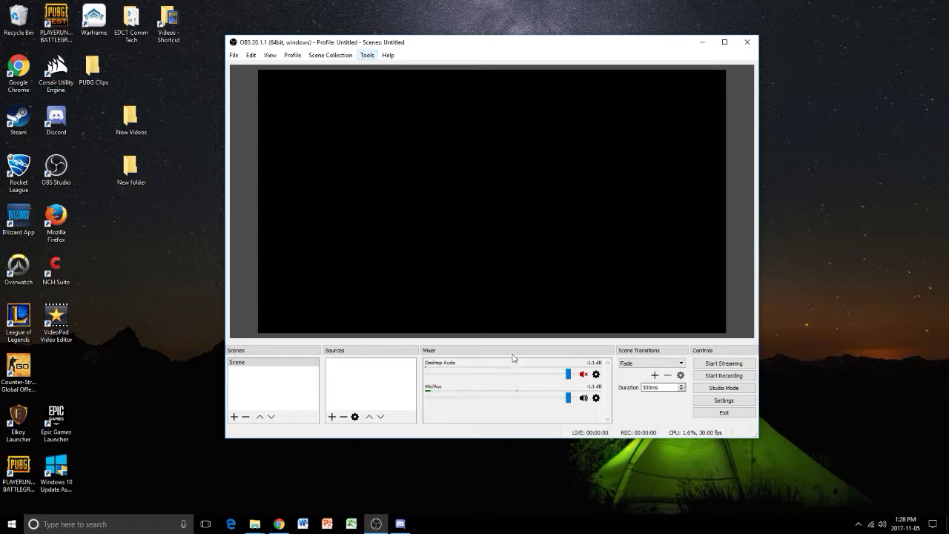
- Add a new scene named "Scene 2"
left_click(332, 417)
left_click(235, 416)
left_click(235, 416)
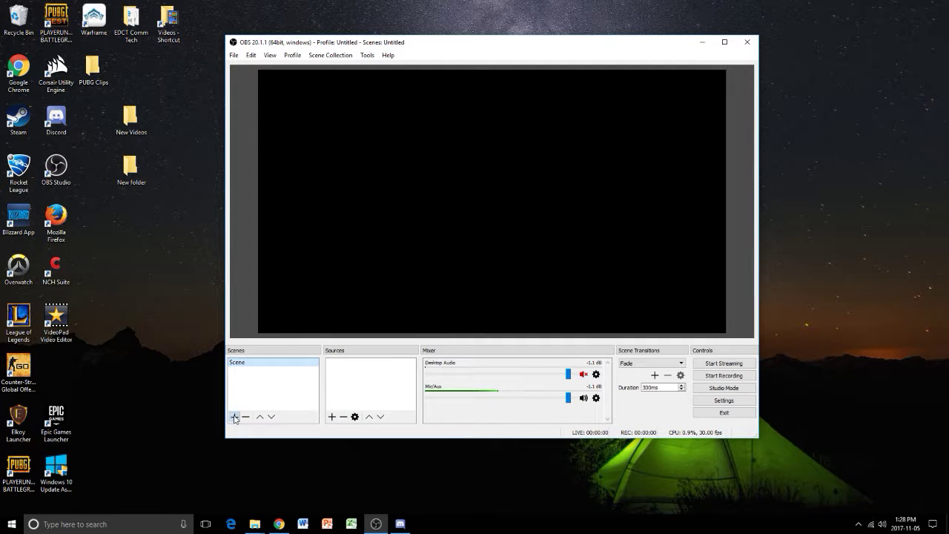
left_click(391, 243)
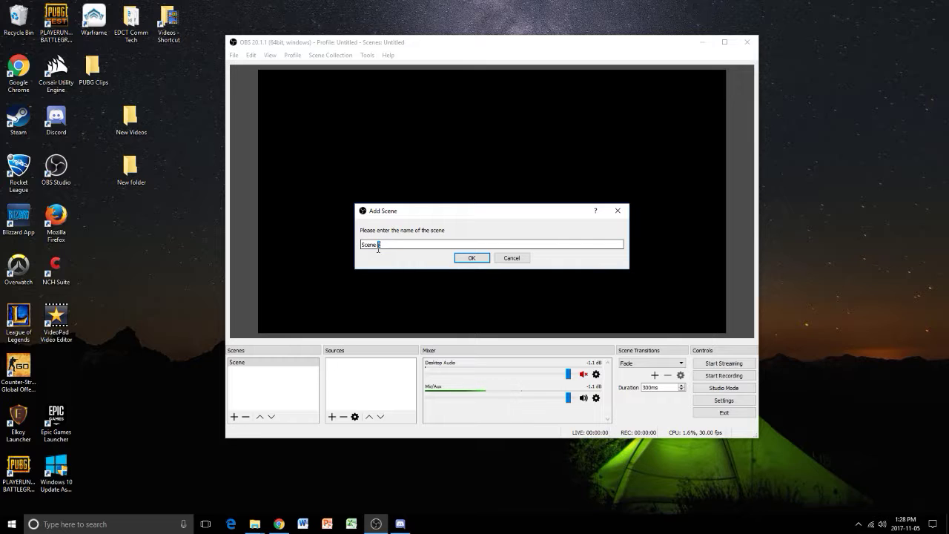
left_click(472, 258)
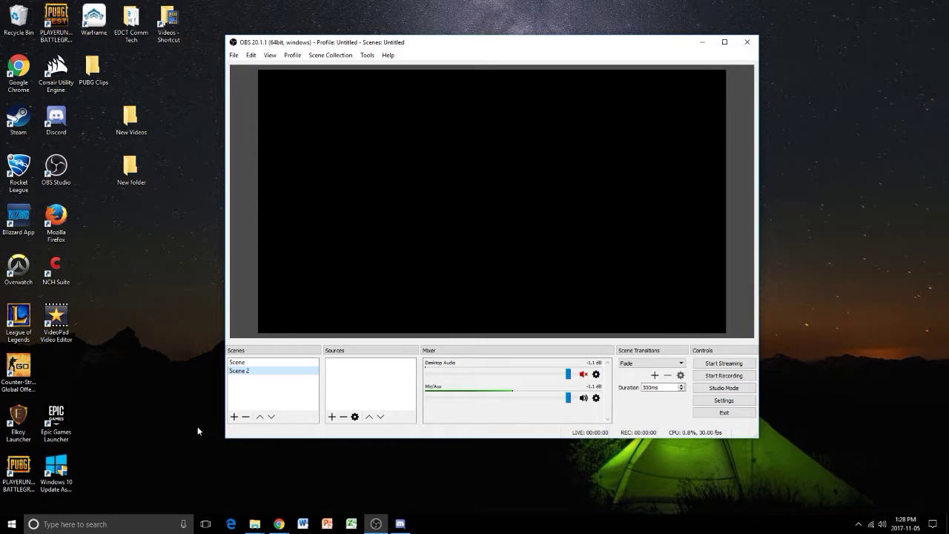
- Add a Display Capture source to Scene 2, named after the desktop's owner, capturing Display 0: 1920x1080 @ 0,0 with the cursor
left_click(333, 417)
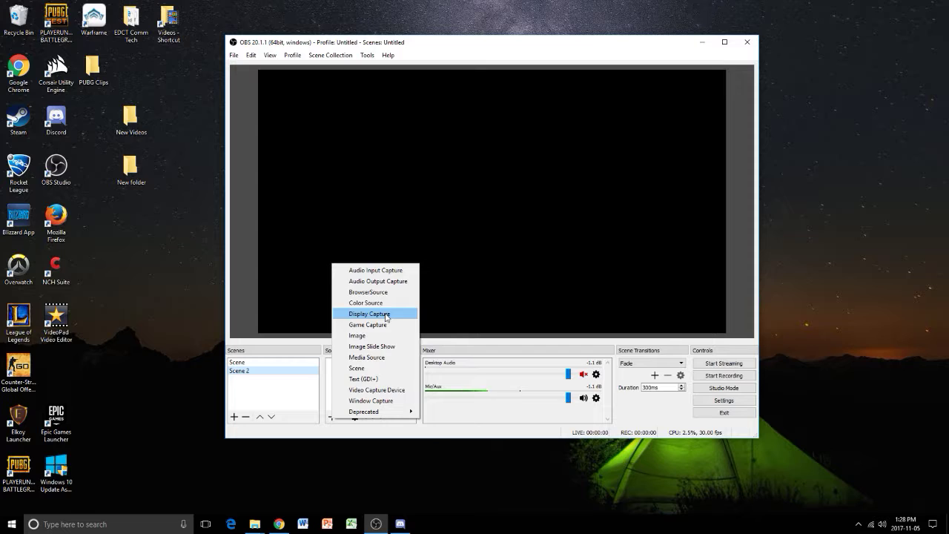
left_click(385, 316)
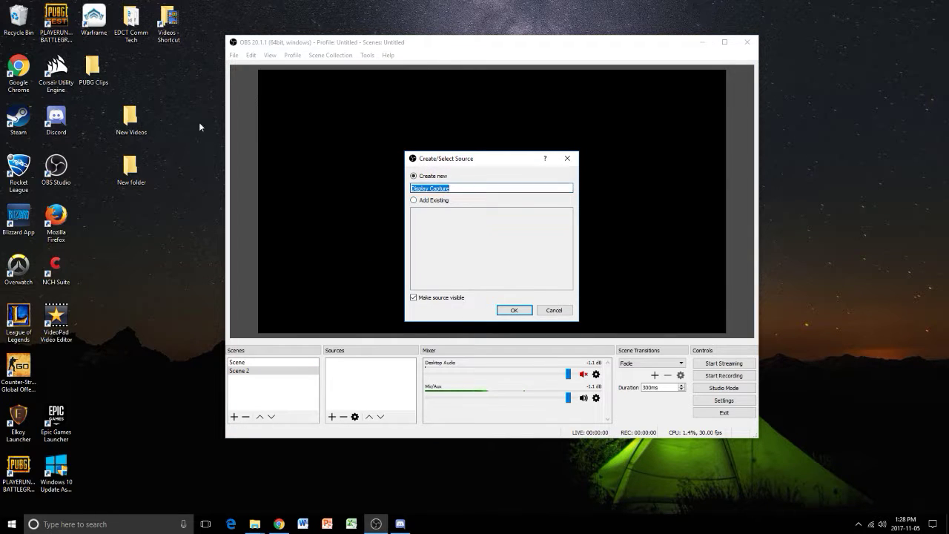
type("Marcus's desktop")
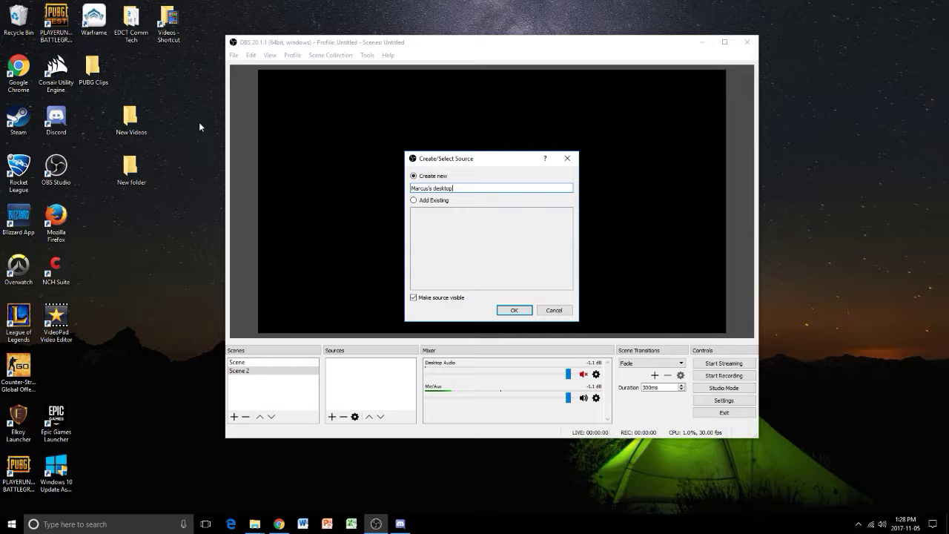
left_click(514, 310)
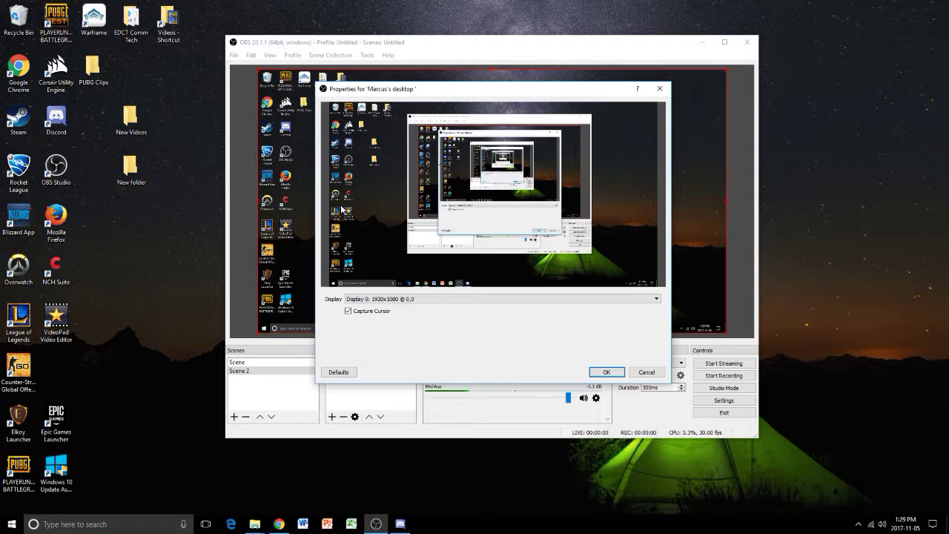
left_click(396, 303)
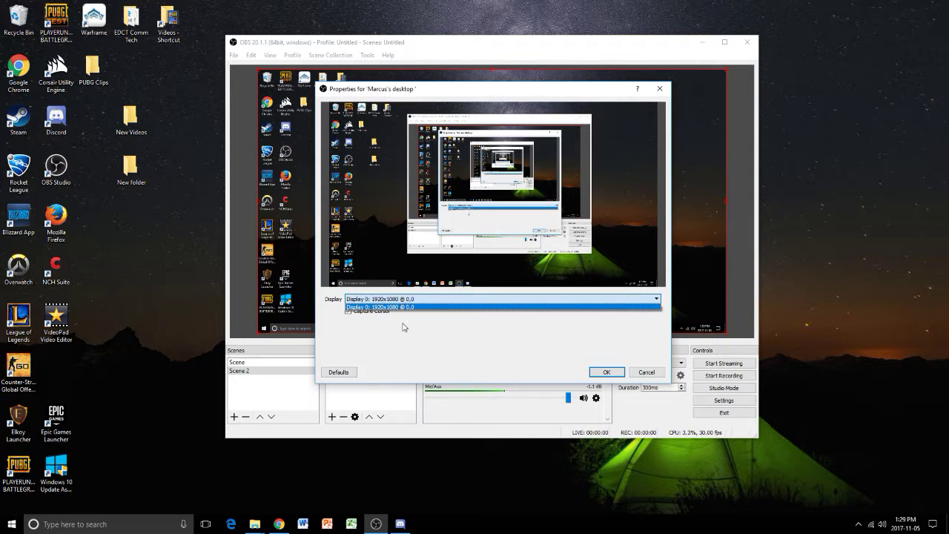
left_click(394, 304)
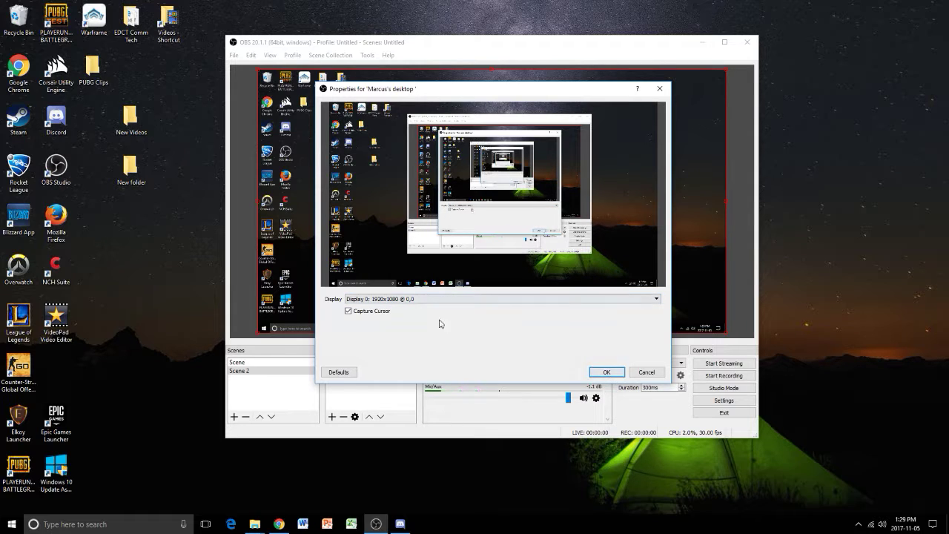
left_click(607, 372)
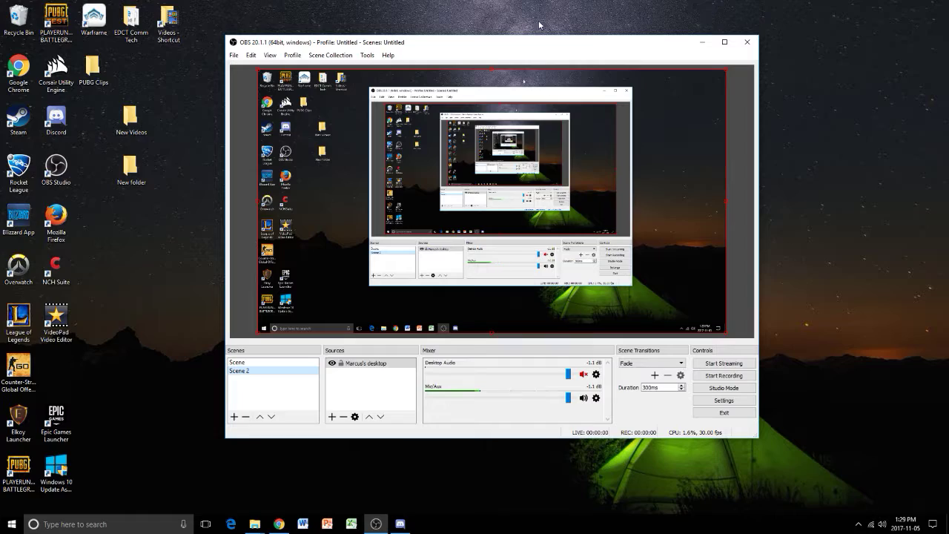
left_click_drag(539, 46, 559, 122)
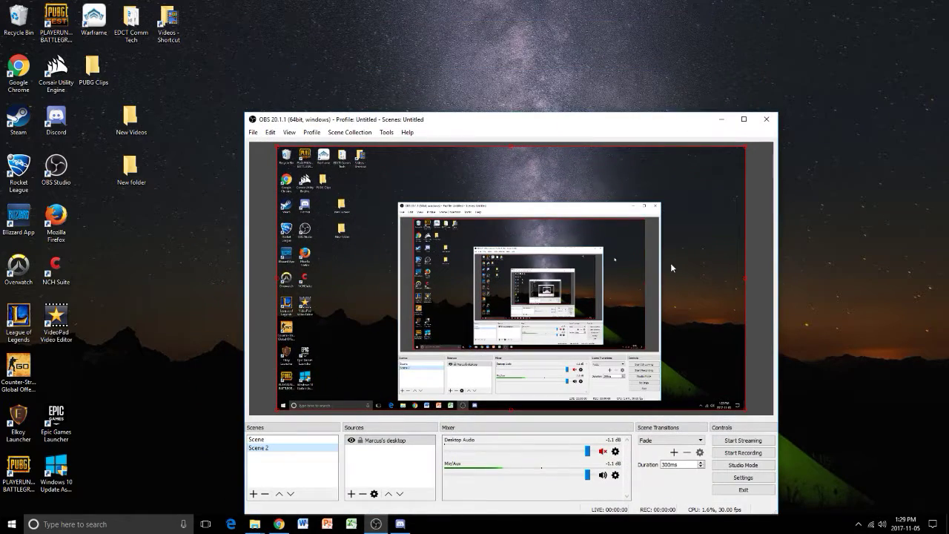
left_click_drag(714, 119, 709, 74)
left_click(731, 83)
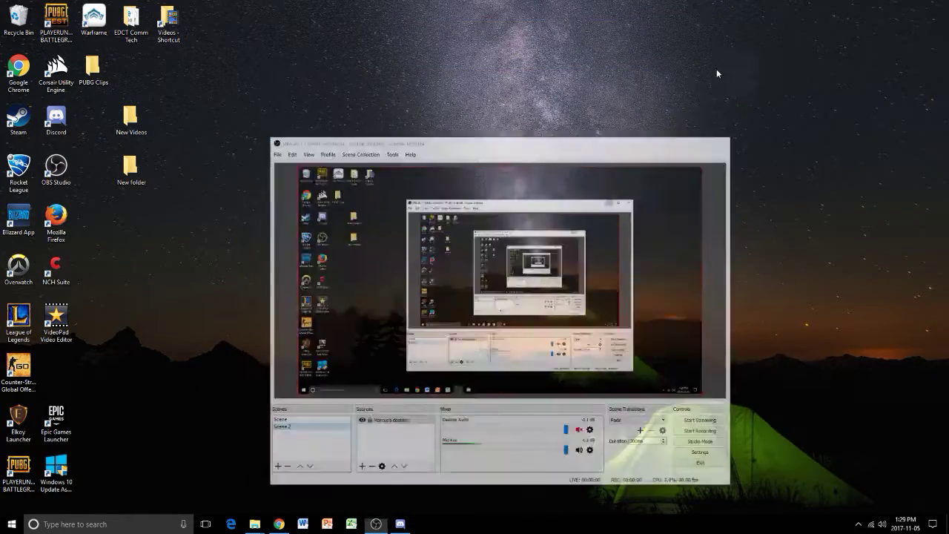
left_click(376, 524)
left_click_drag(577, 88, 566, 47)
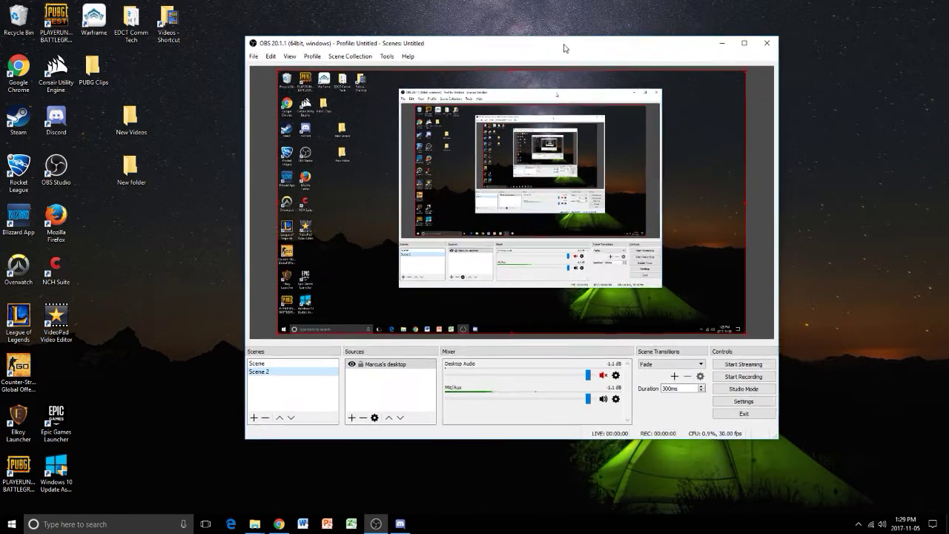
- Open the output settings
left_click(738, 402)
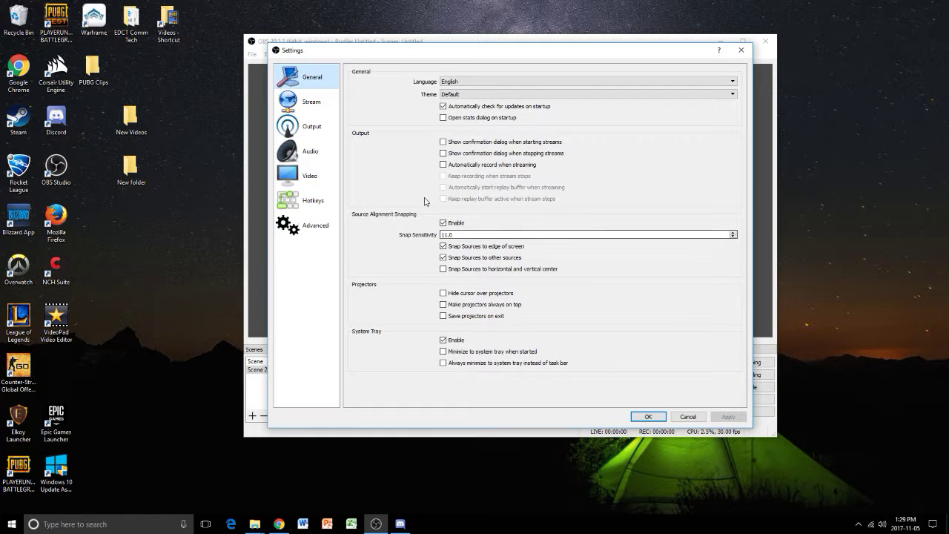
left_click(312, 127)
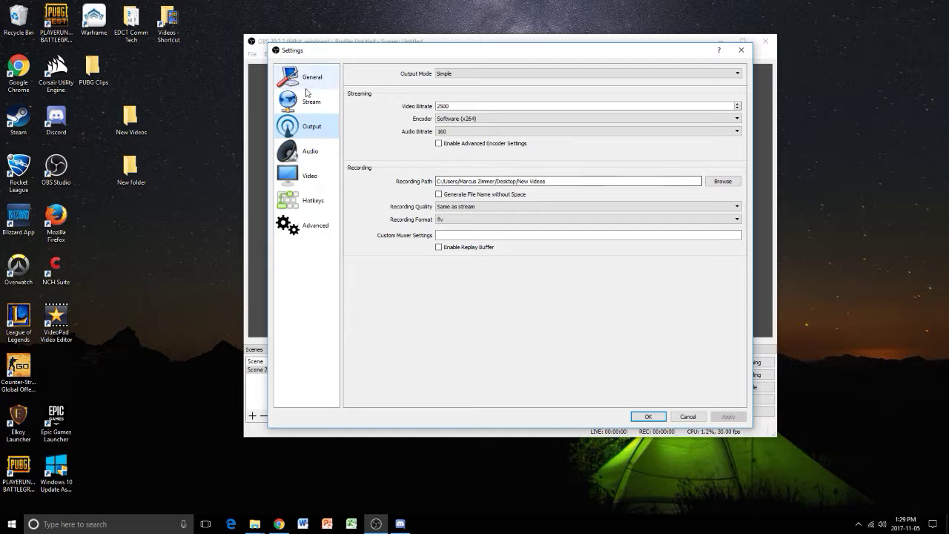
- Set the output mode to Advanced, examine its streaming, recording, audio and replay buffer settings, and restore Simple mode
left_click(497, 74)
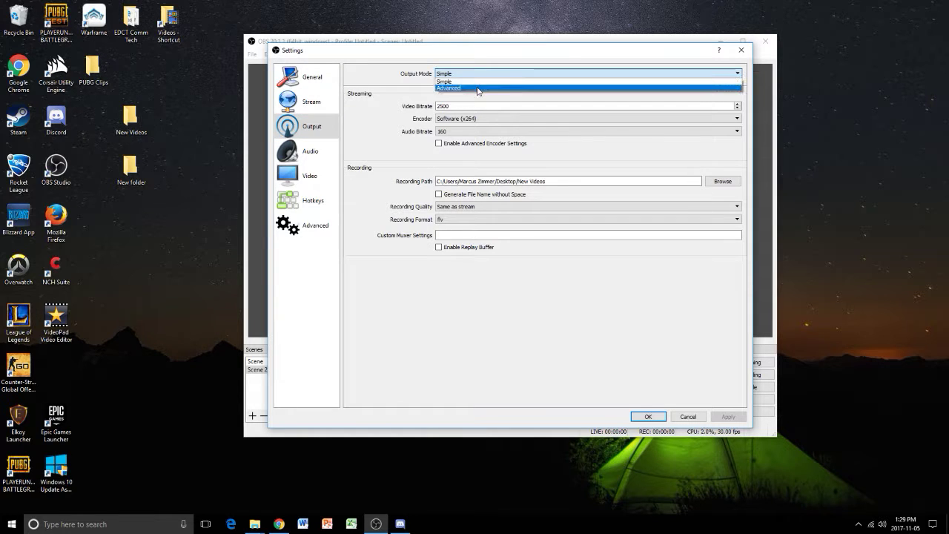
left_click(479, 87)
left_click(397, 96)
left_click(427, 96)
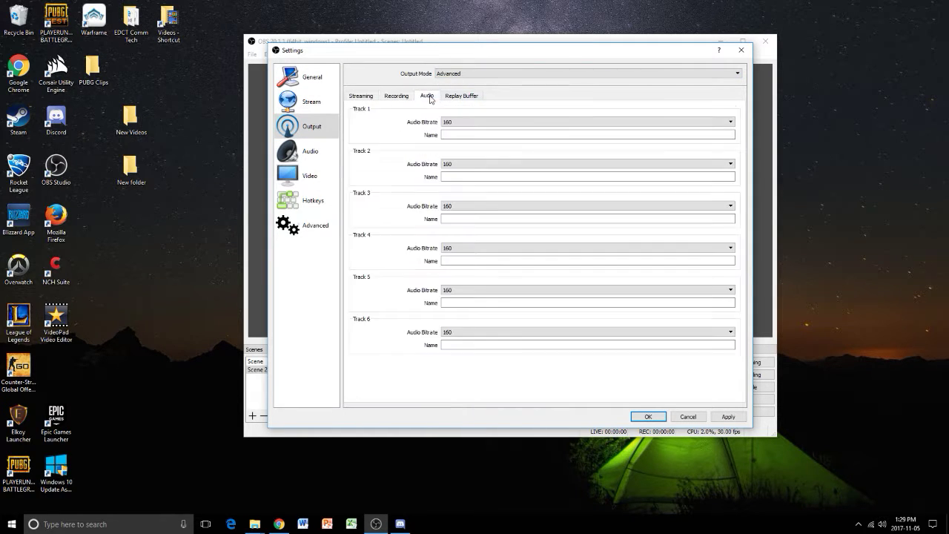
left_click(462, 96)
left_click(427, 95)
left_click(361, 96)
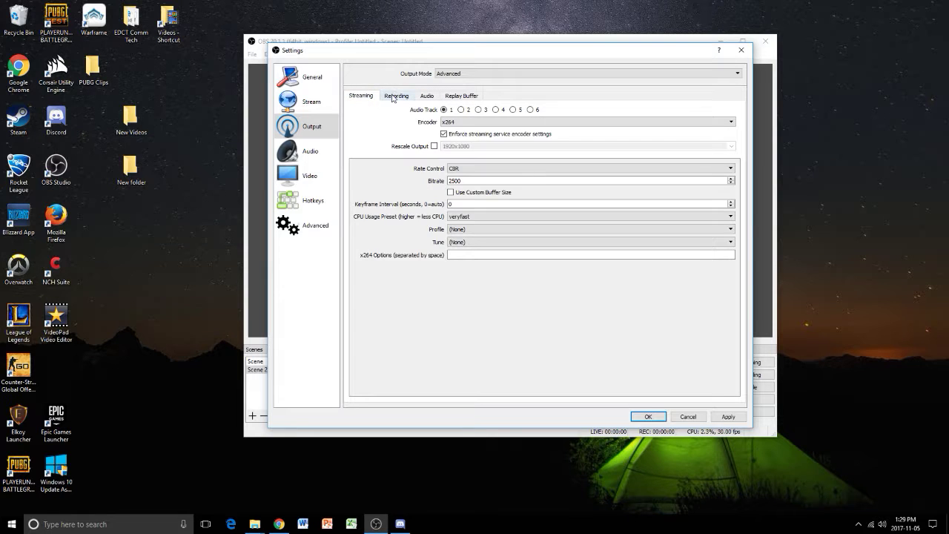
left_click(395, 95)
left_click(361, 96)
left_click(396, 96)
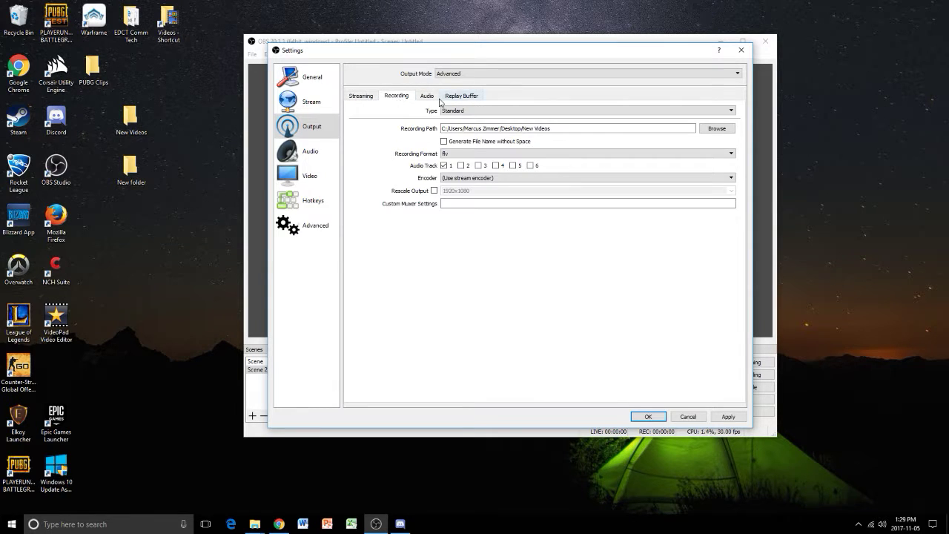
left_click(427, 95)
left_click(364, 97)
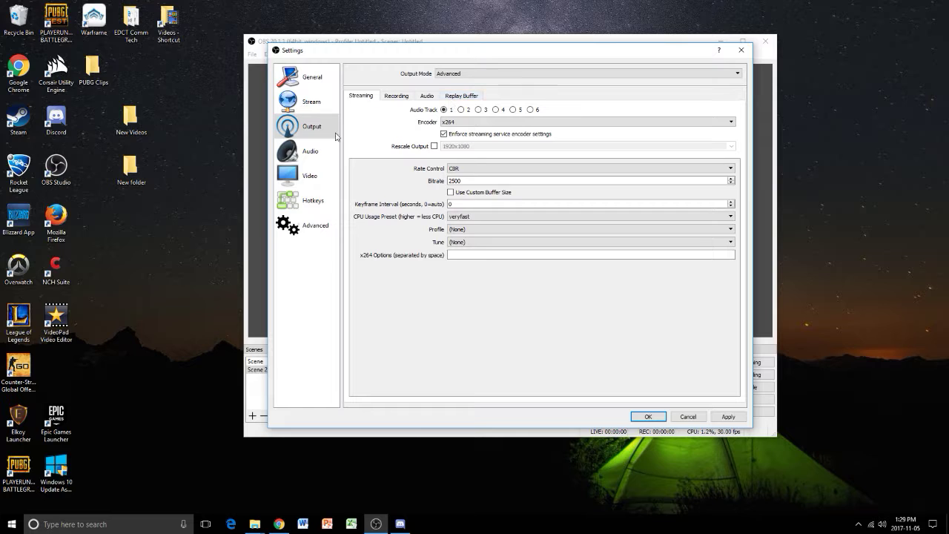
left_click(475, 74)
left_click(469, 83)
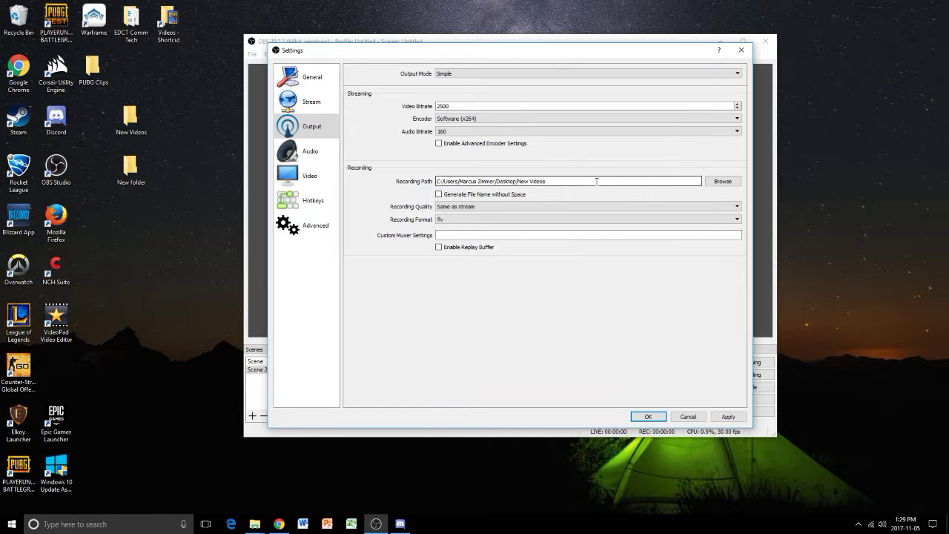
right_click(135, 223)
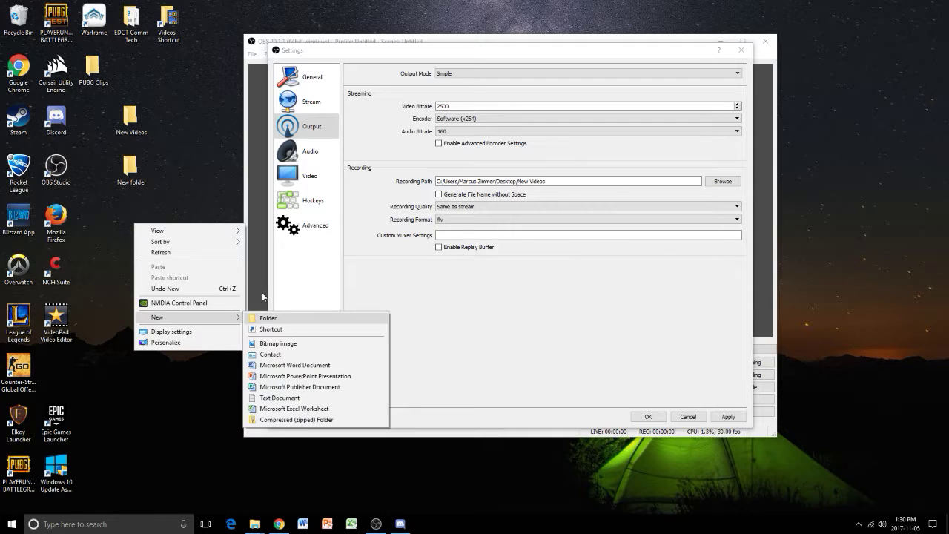
left_click(183, 198)
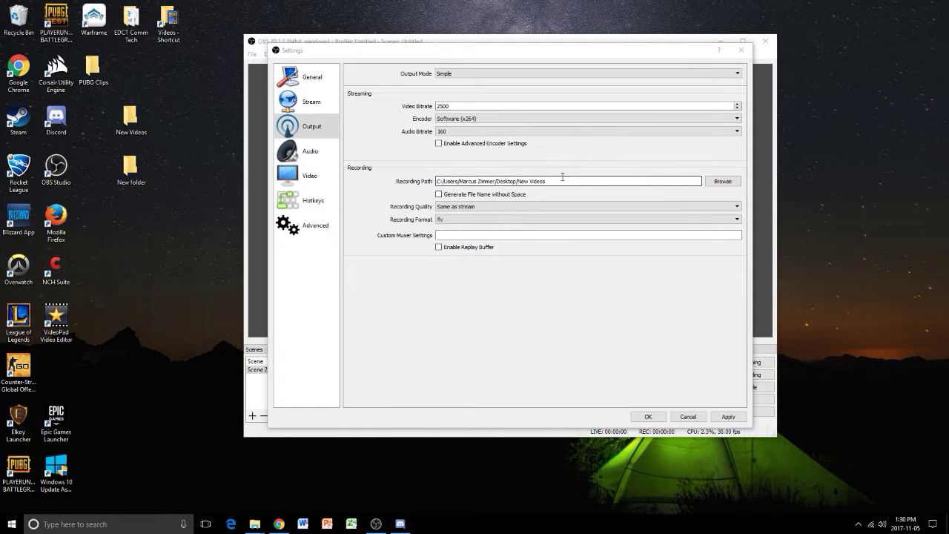
left_click(723, 181)
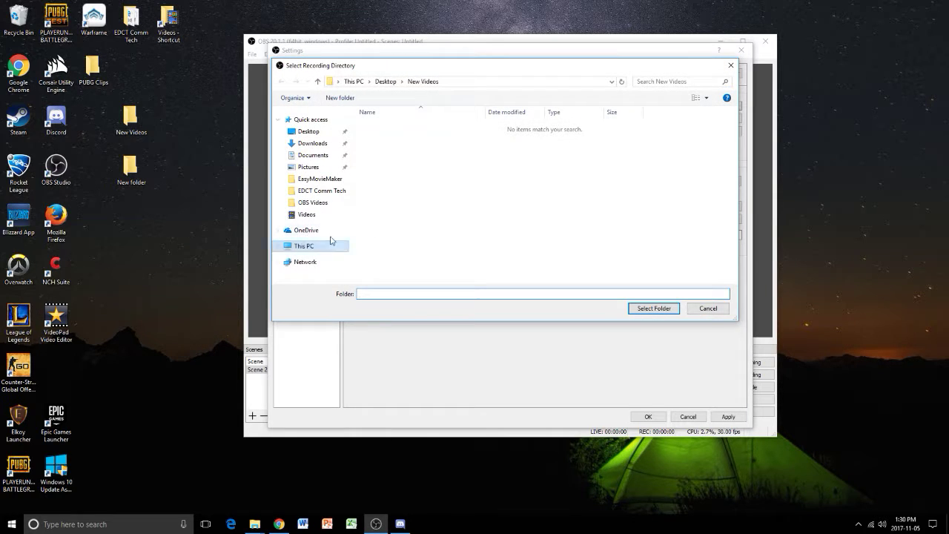
left_click(321, 134)
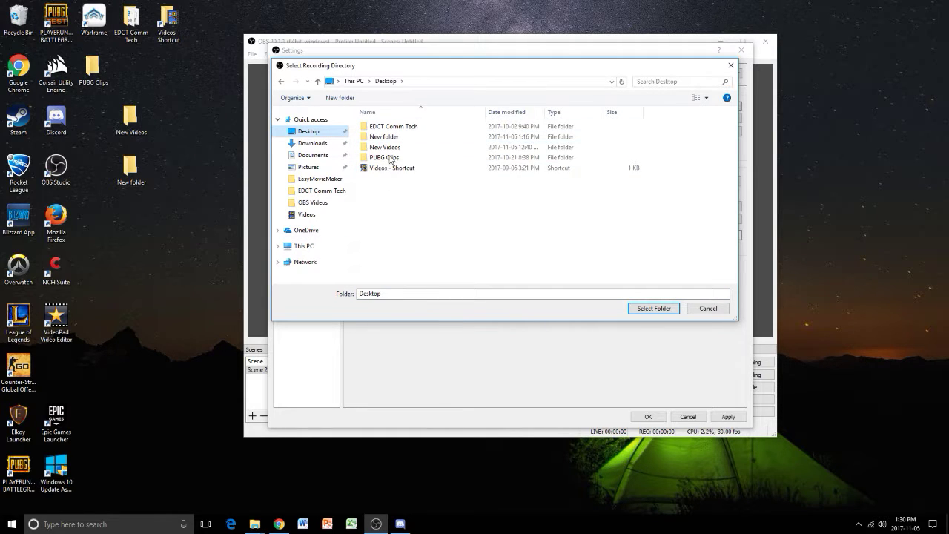
left_click(705, 310)
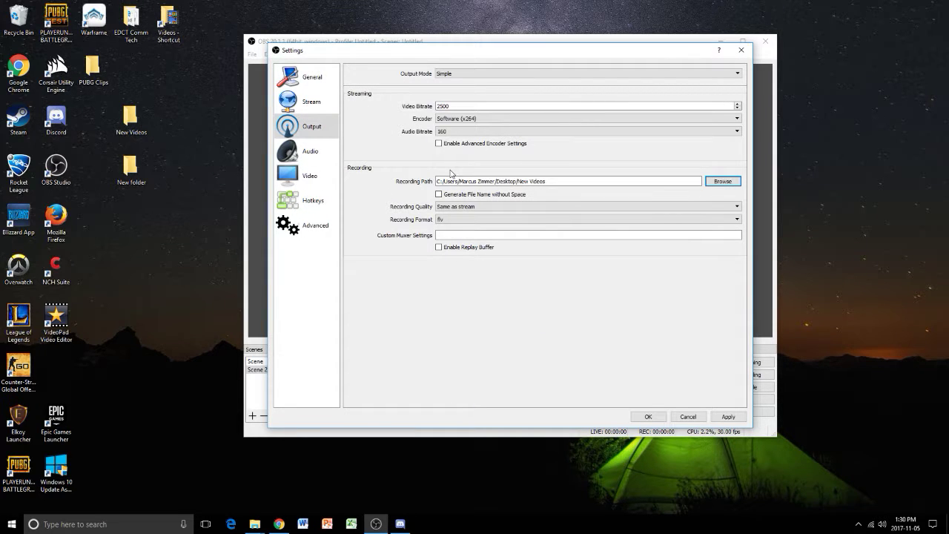
- Set the recording quality to Indistinguishable Quality, Large File Size and the recording format to mp4
left_click(480, 208)
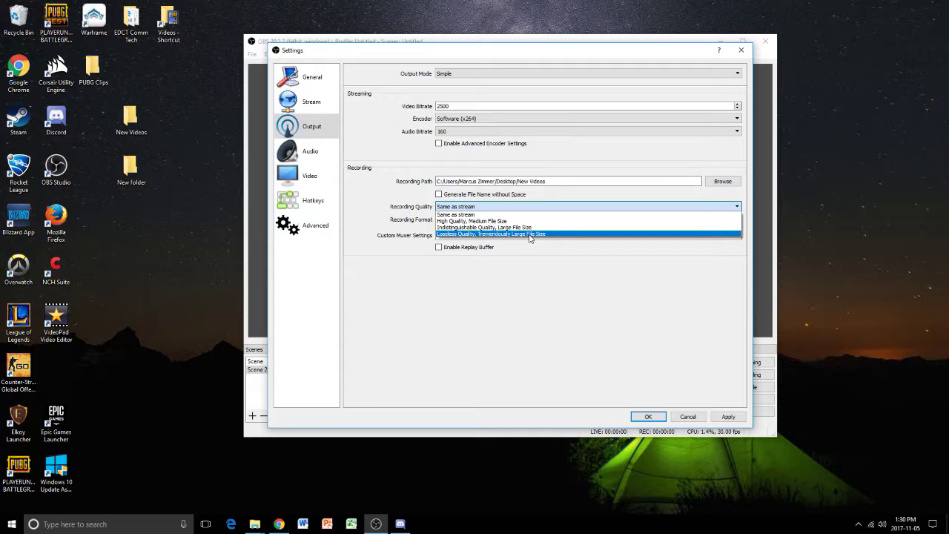
left_click(474, 227)
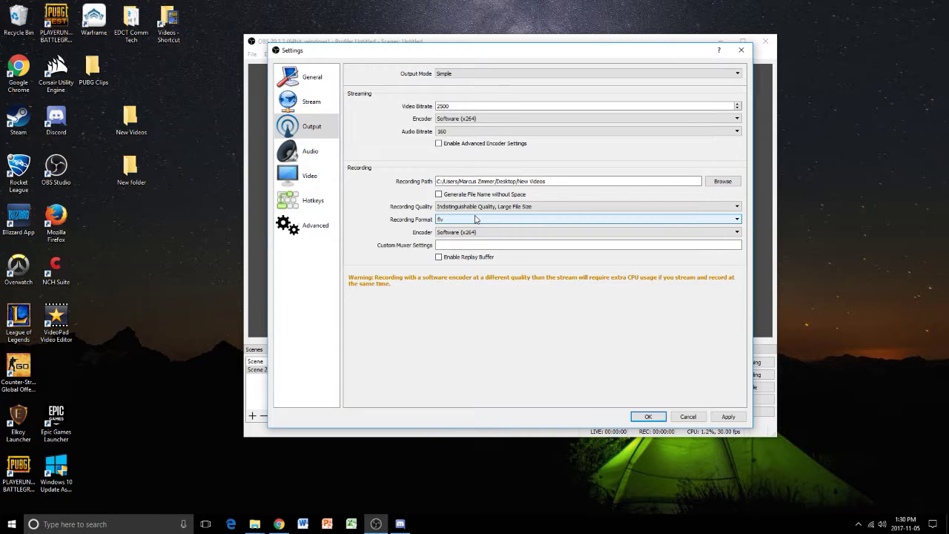
left_click(477, 220)
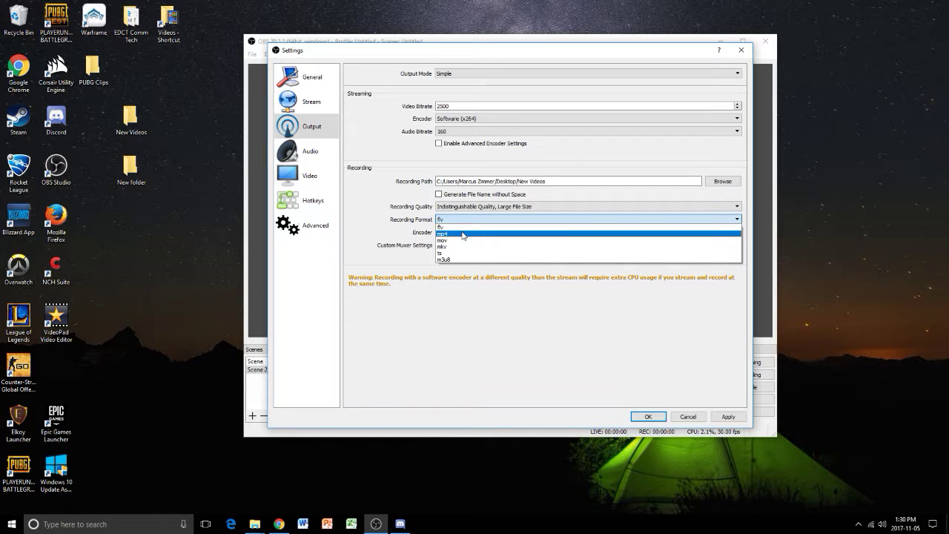
left_click(462, 235)
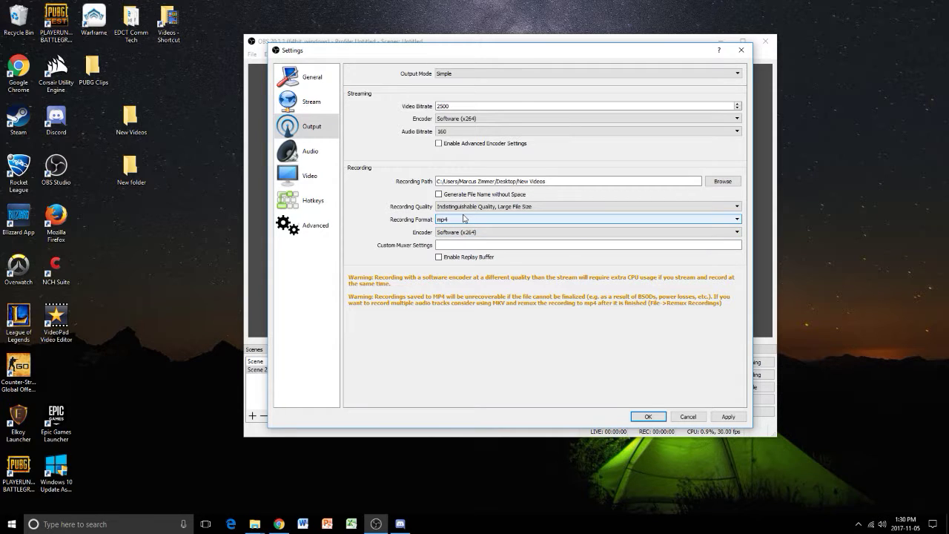
- Confirm mp4 as the recording format and Software (x264) as the recording encoder, and apply the output settings
left_click(479, 219)
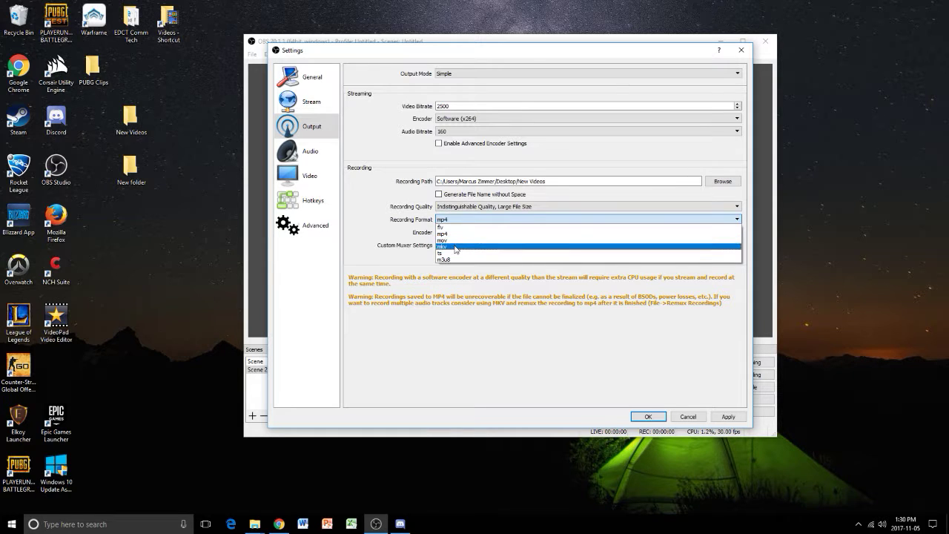
left_click(454, 234)
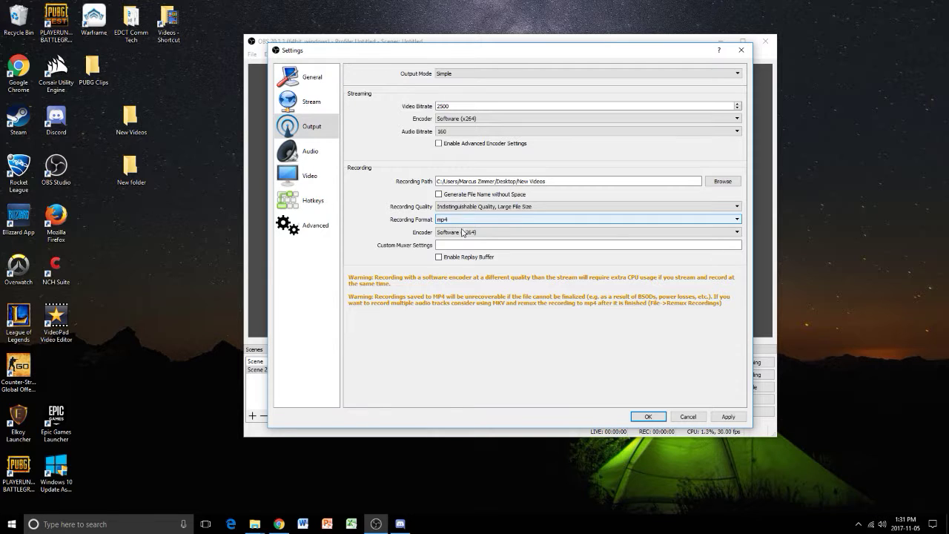
left_click(487, 233)
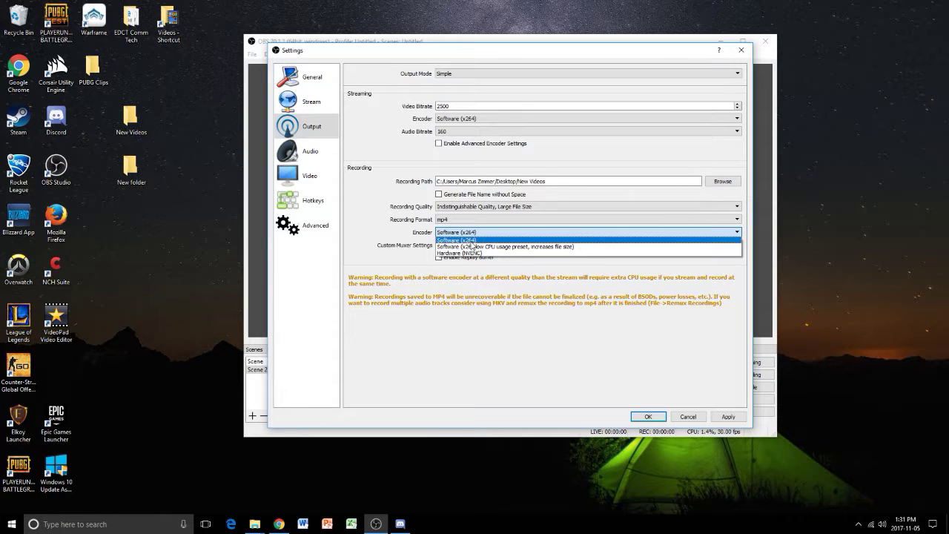
left_click(473, 241)
left_click(485, 233)
left_click(476, 242)
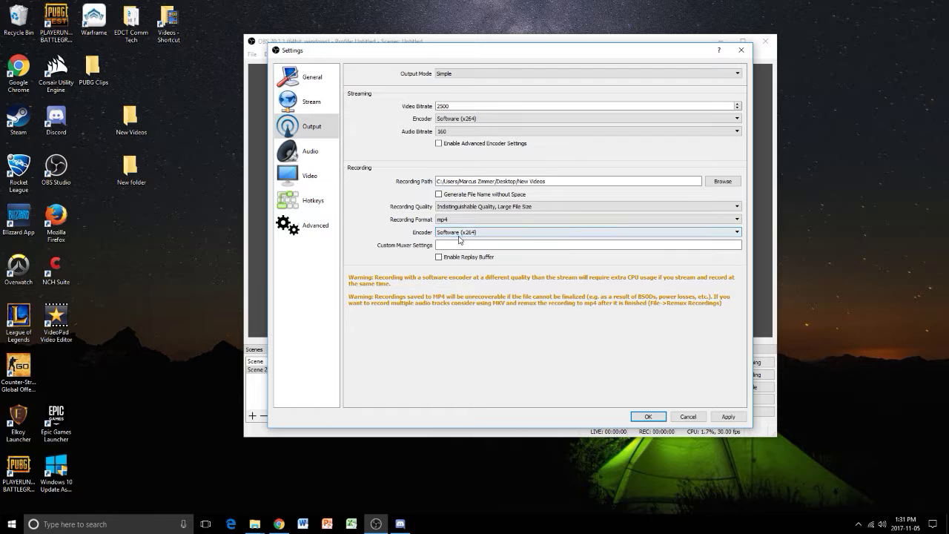
left_click(458, 234)
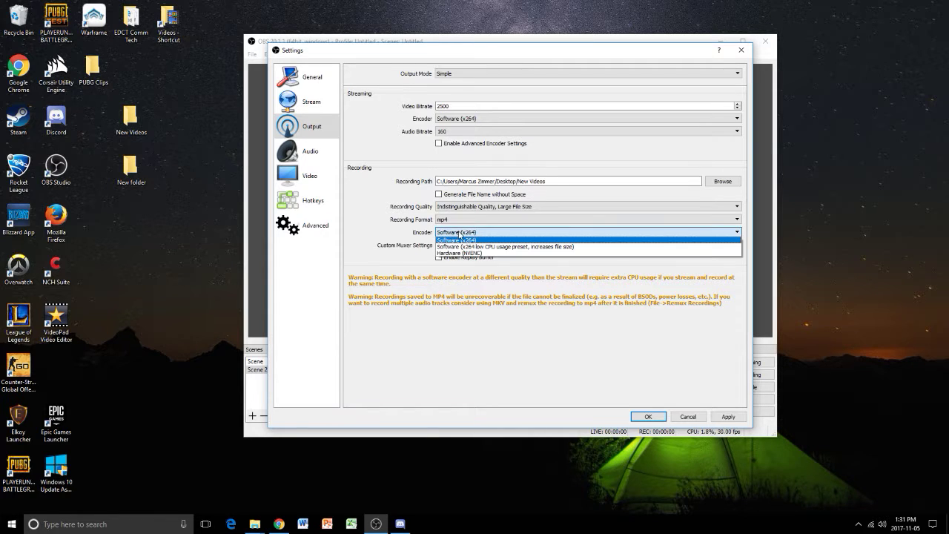
left_click(475, 239)
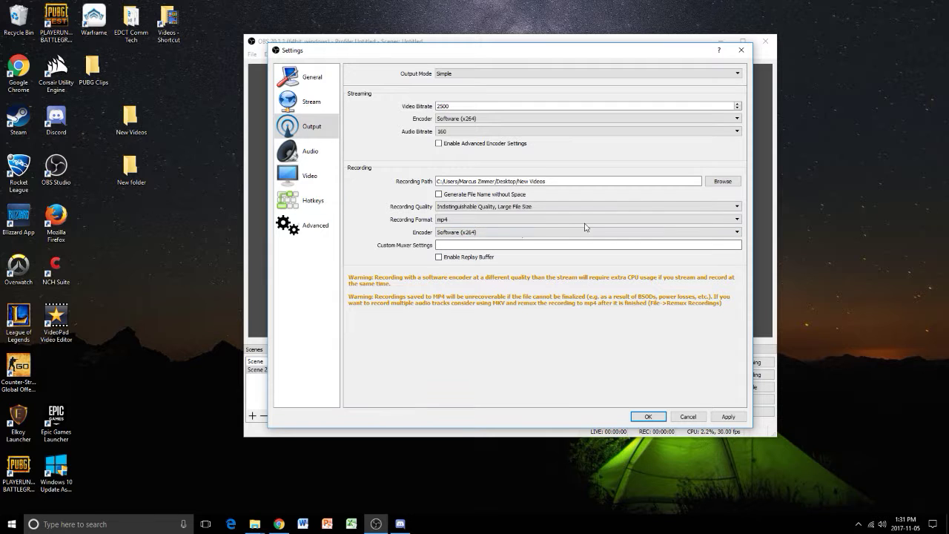
left_click(726, 417)
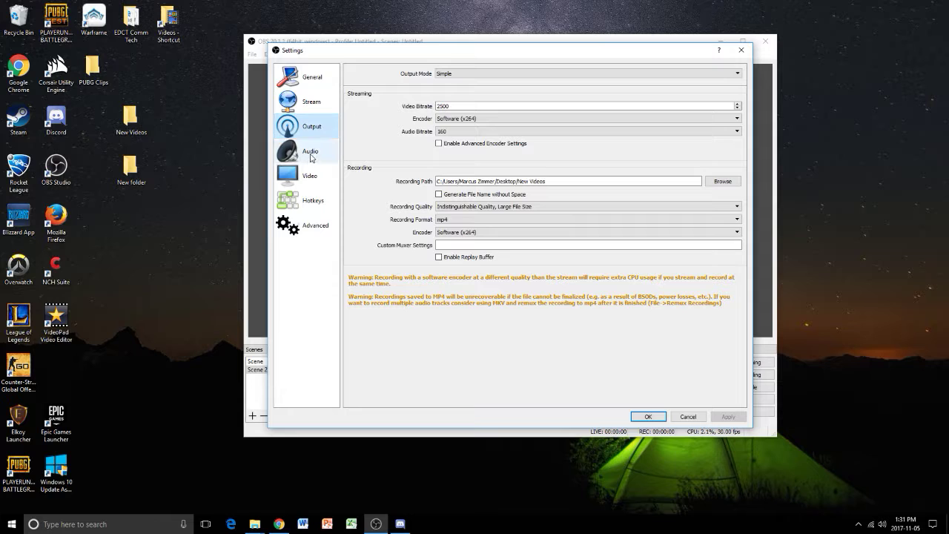
- Open the video settings and examine the base canvas resolution and the available scaled output resolutions
left_click(309, 180)
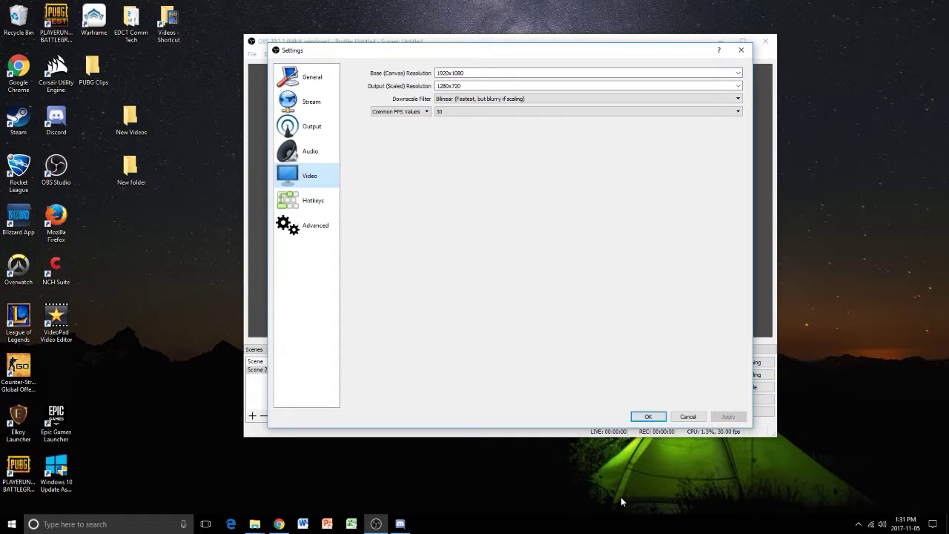
left_click(482, 72)
left_click(469, 87)
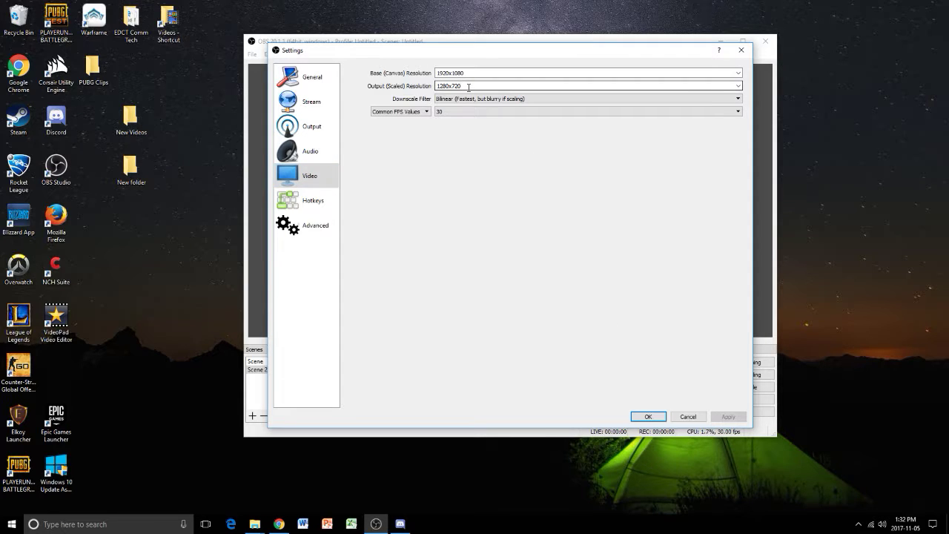
left_click(474, 73)
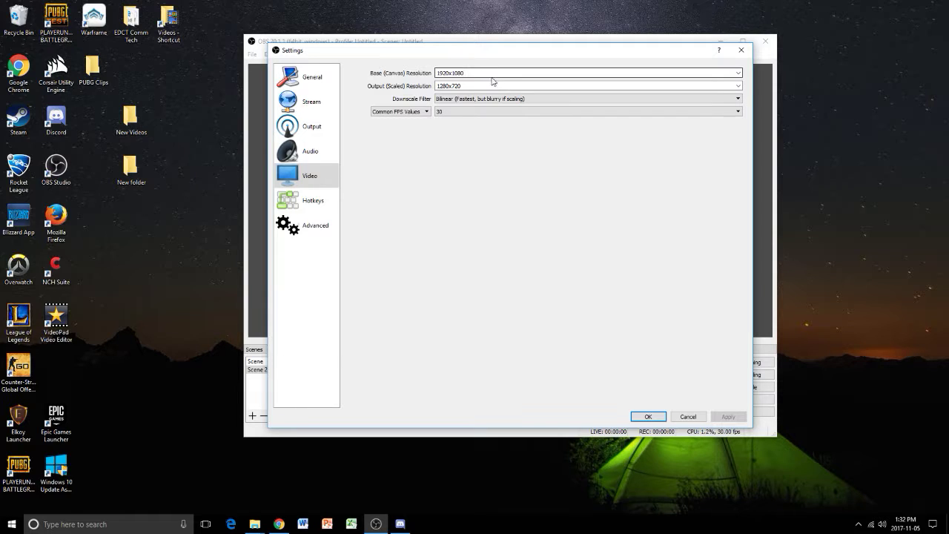
left_click(478, 73)
left_click(737, 86)
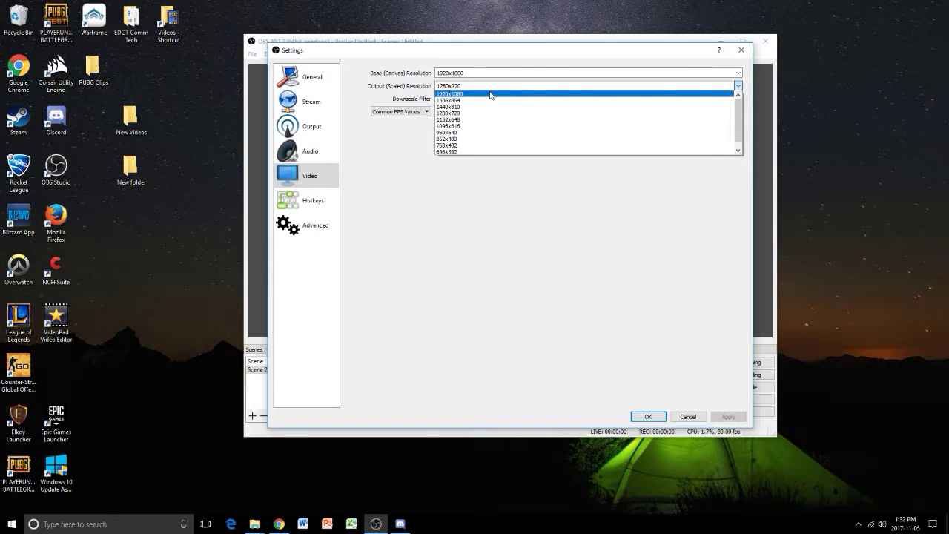
left_click(411, 82)
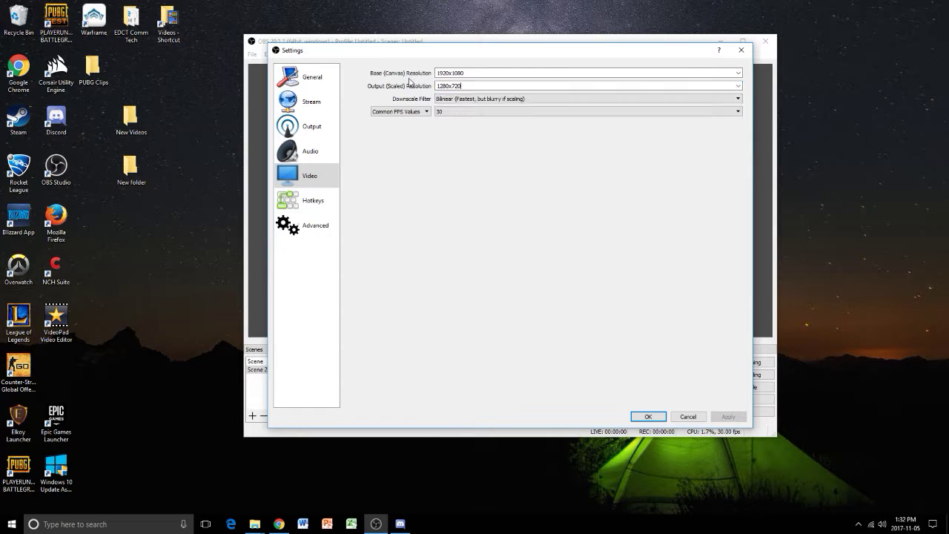
left_click(737, 86)
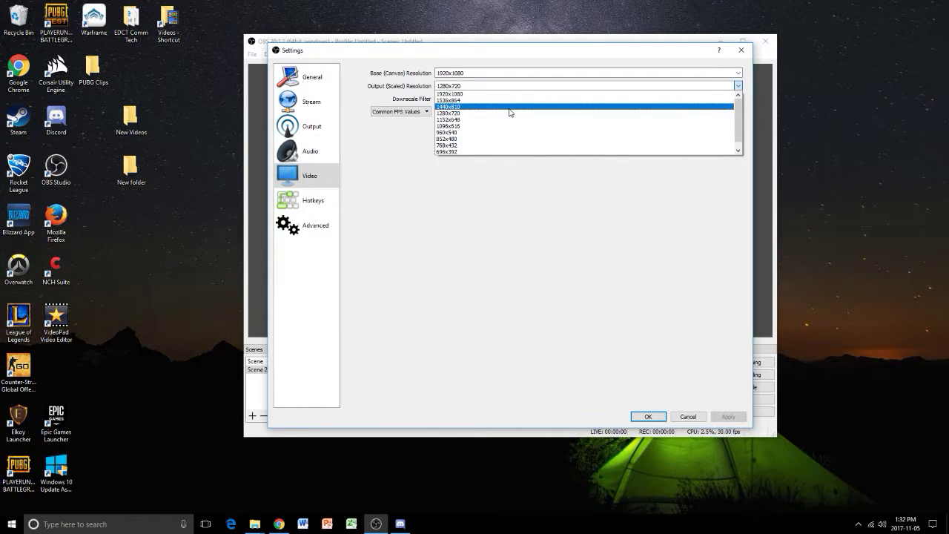
- Set the base canvas resolution to 1280x720, the same as the scaled output resolution
left_click(515, 70)
left_click(517, 73)
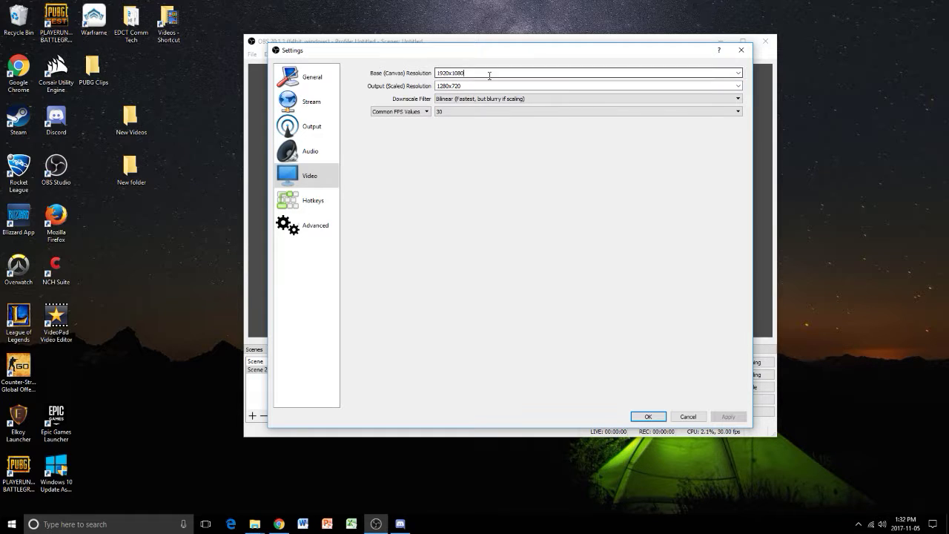
key("BackSpace")
key("BackSpace")
left_click(738, 72)
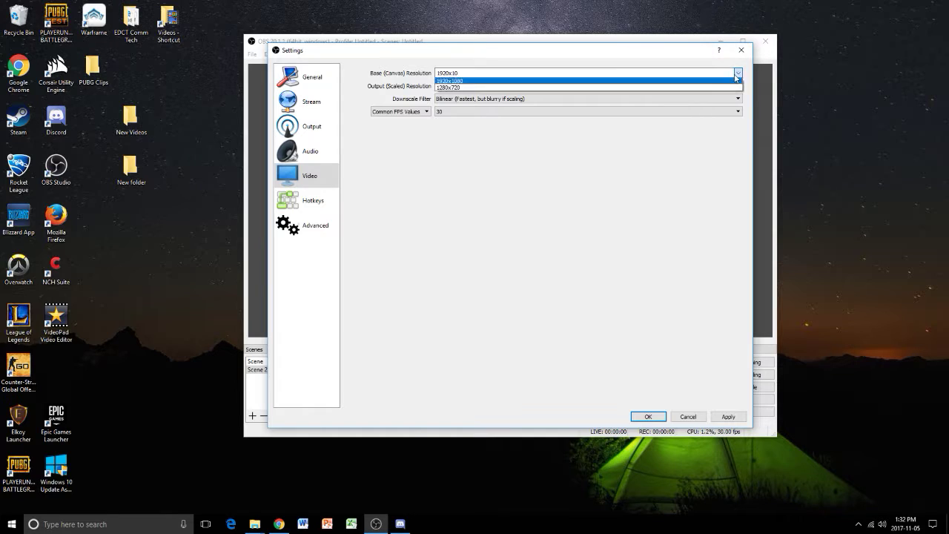
left_click(602, 89)
left_click(739, 86)
left_click(621, 98)
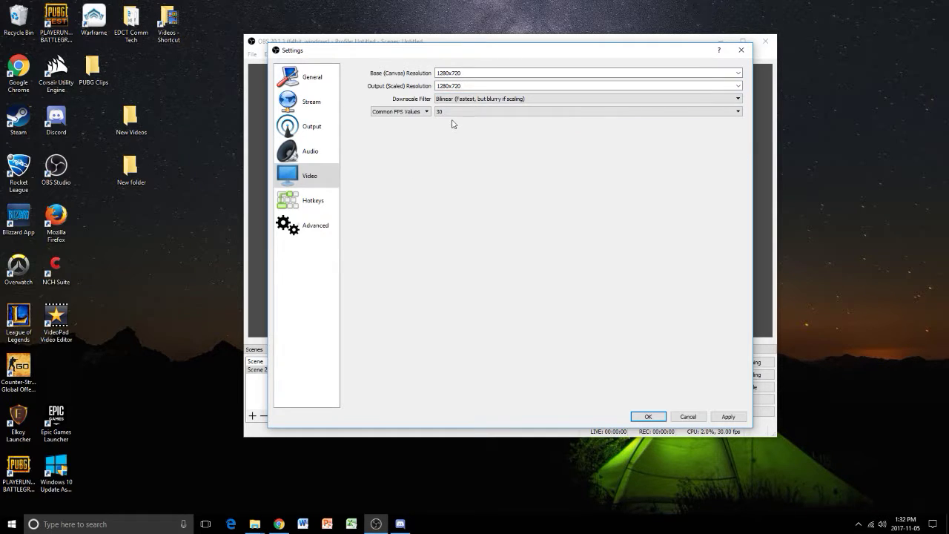
- Set the downscale filter to Bicubic (Sharpened scaling, 16 samples), keep 30 as the common FPS value, and apply the video settings
left_click(454, 99)
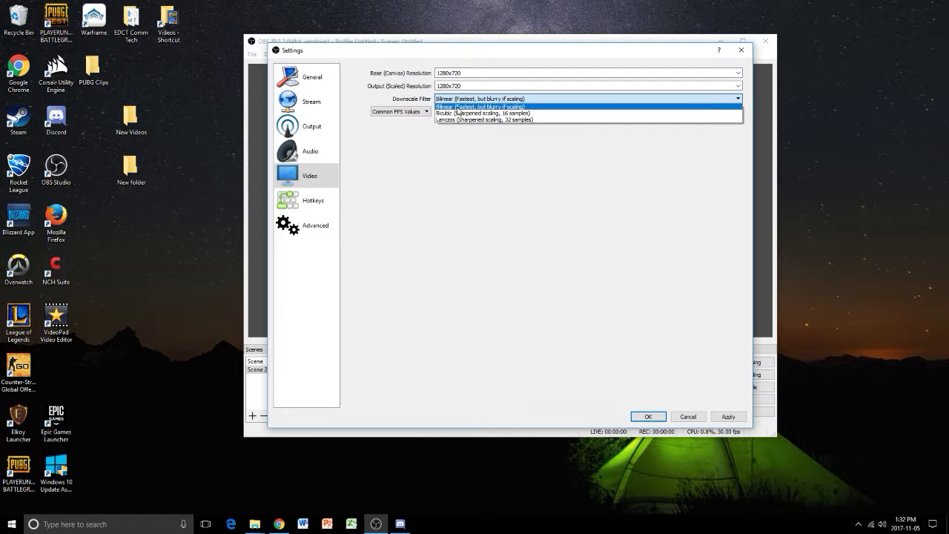
left_click(460, 113)
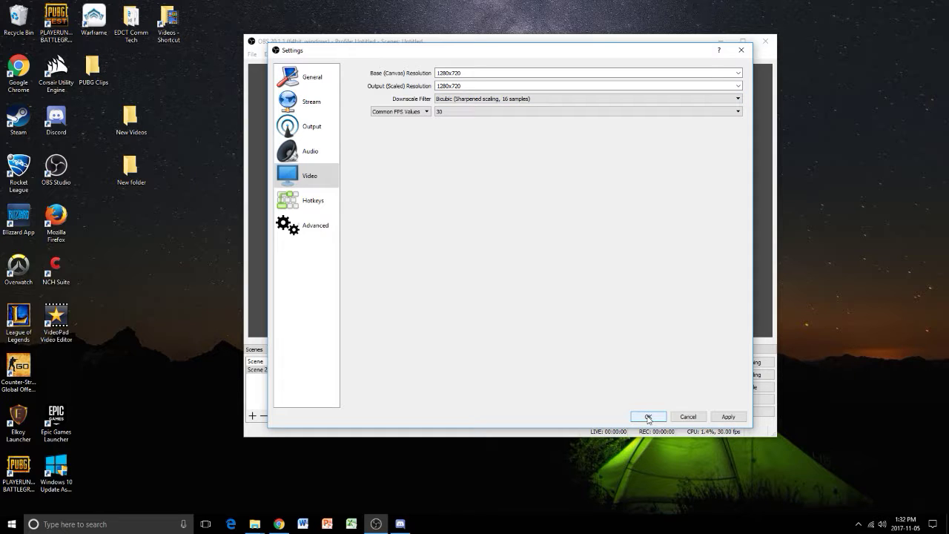
left_click(453, 111)
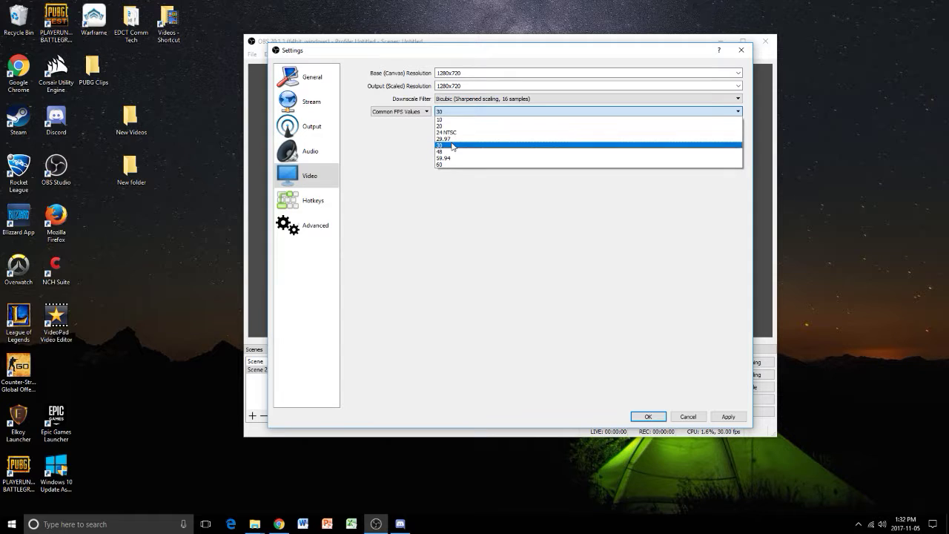
left_click(451, 146)
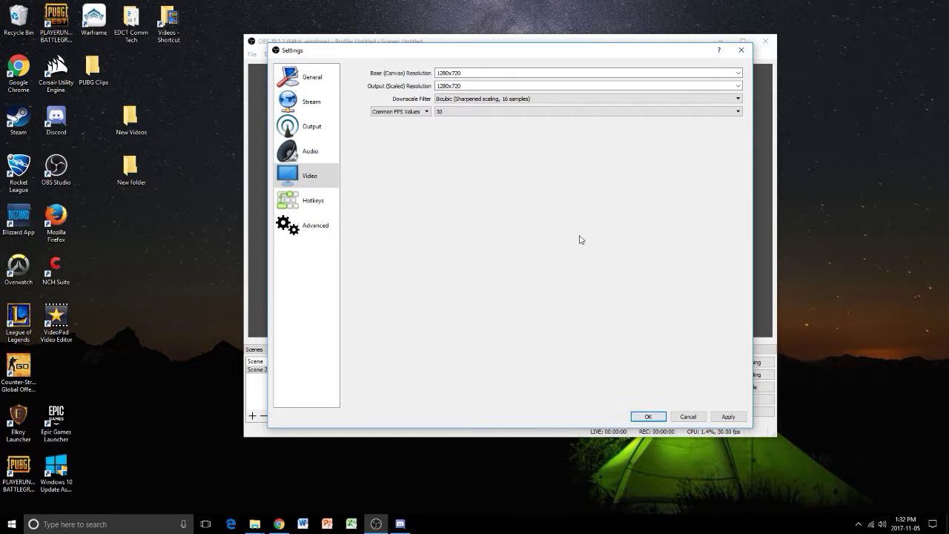
left_click(727, 417)
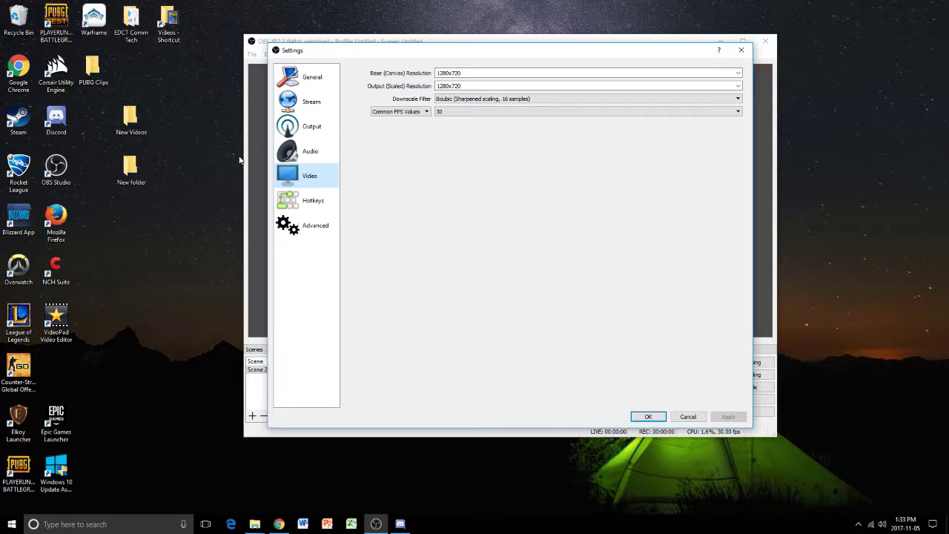
- Open the audio settings and set the sample rate to 48khz
left_click(312, 127)
left_click(312, 178)
left_click(311, 157)
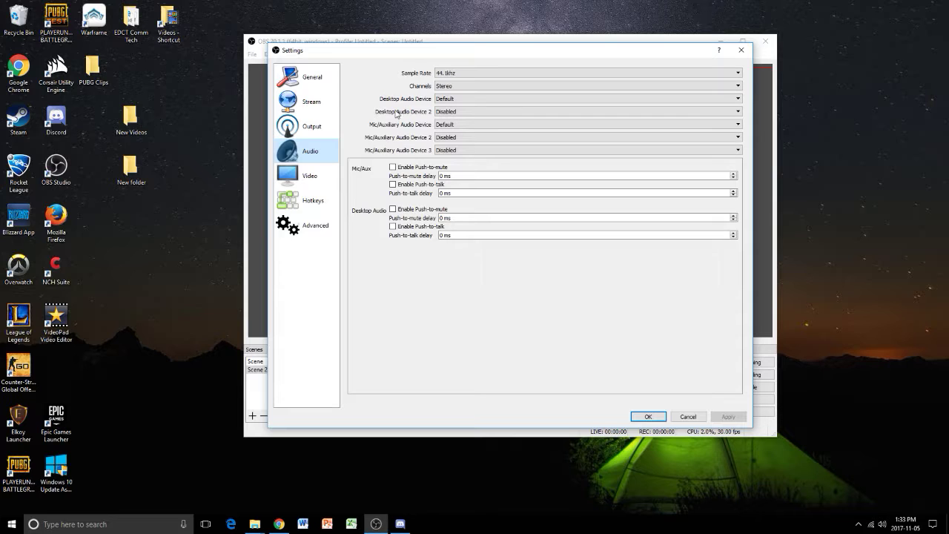
left_click(458, 74)
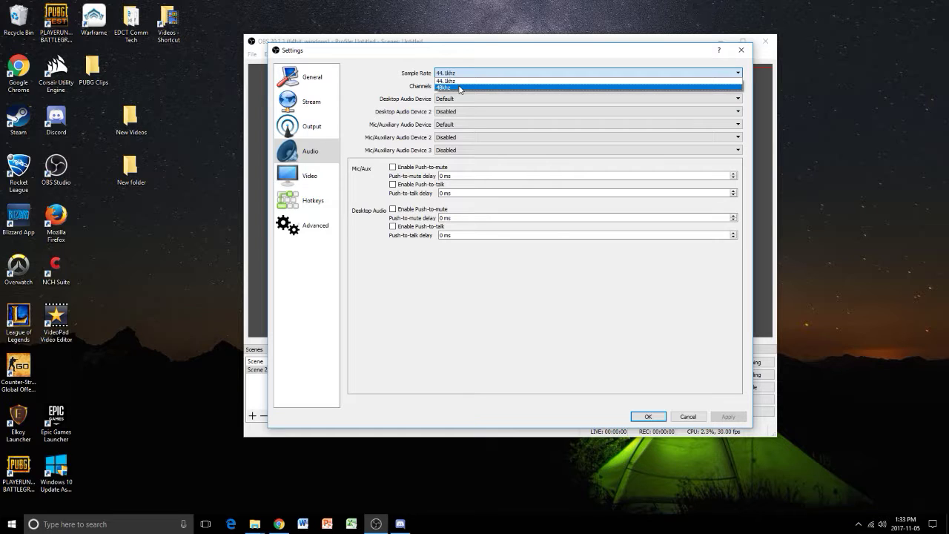
left_click(460, 88)
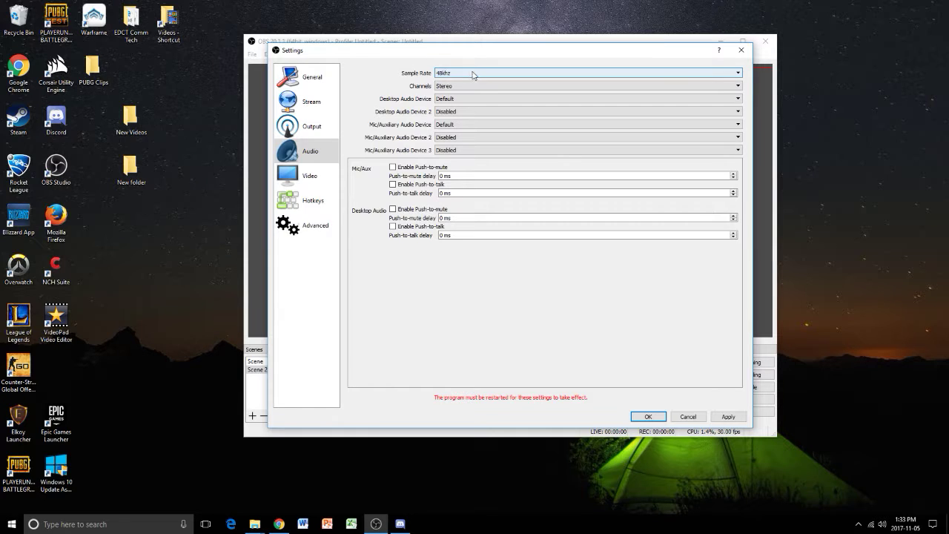
left_click(470, 74)
left_click(470, 75)
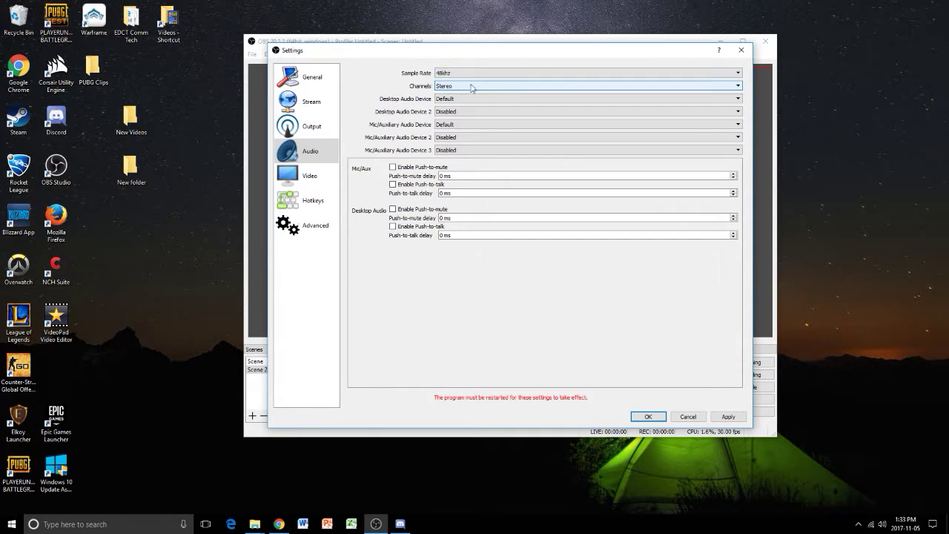
- Set the Mic/Auxiliary audio device to Microphone (Realtek High Definition Audio) and apply the audio settings
left_click(453, 125)
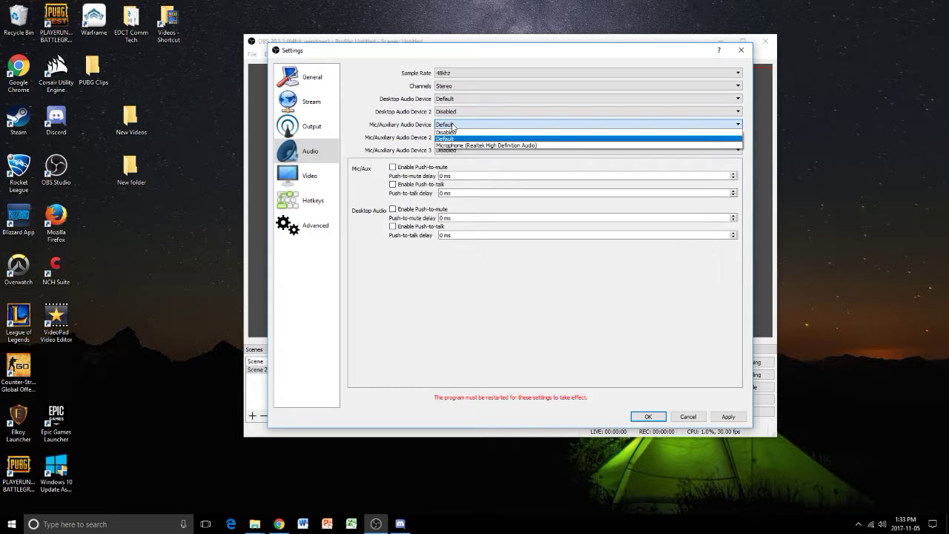
left_click(356, 112)
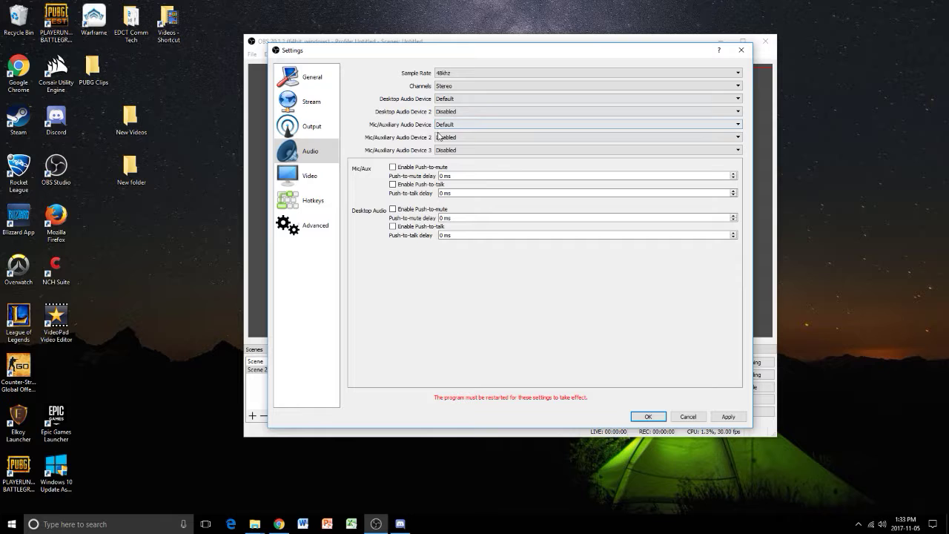
left_click_drag(469, 56, 571, 442)
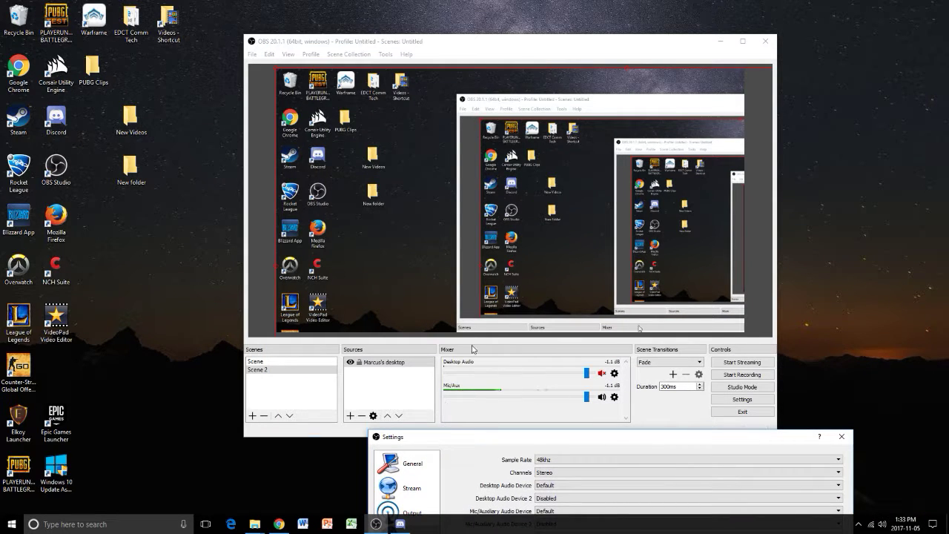
left_click_drag(504, 443, 422, 115)
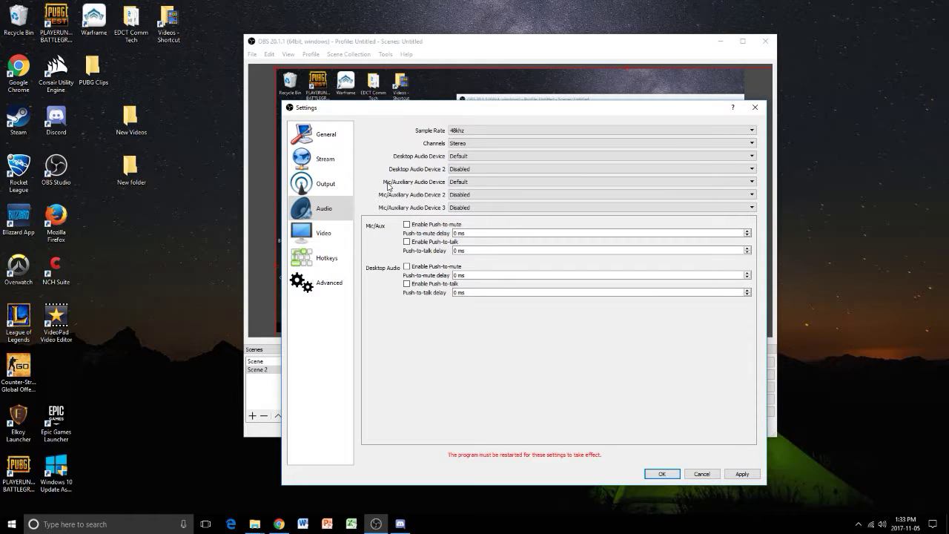
left_click(662, 184)
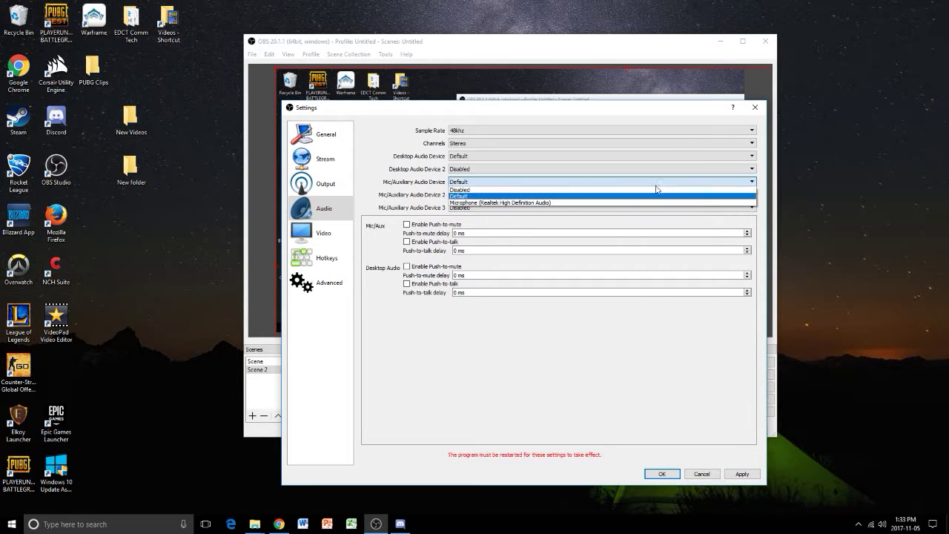
left_click(540, 204)
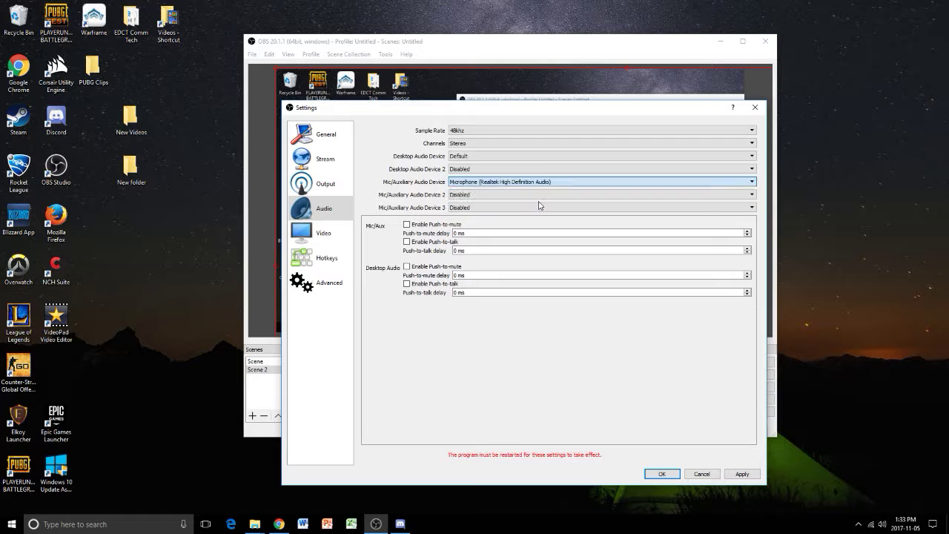
left_click(742, 474)
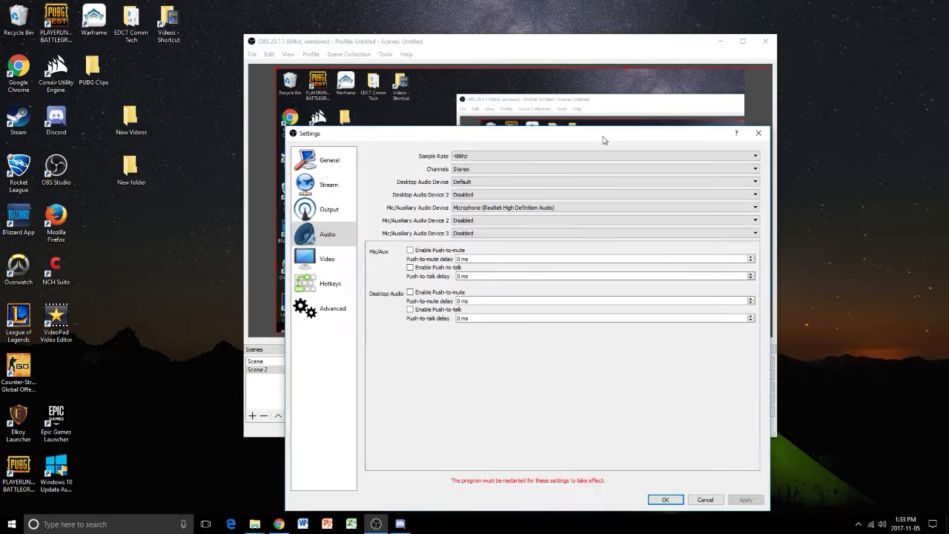
- Keep Microphone (Realtek High Definition Audio) as the Mic/Auxiliary audio device after checking the mixer, and accept the settings
left_click_drag(600, 110, 643, 452)
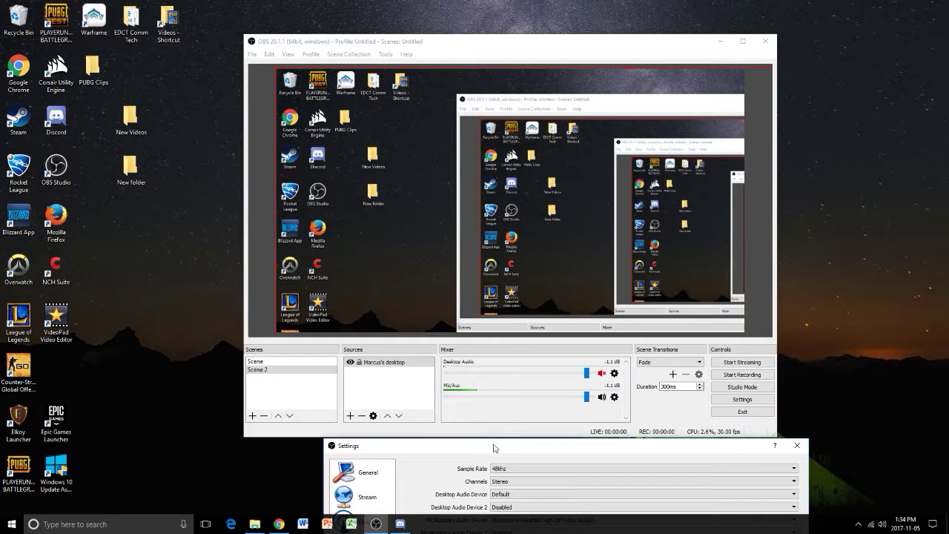
left_click_drag(495, 449, 457, 165)
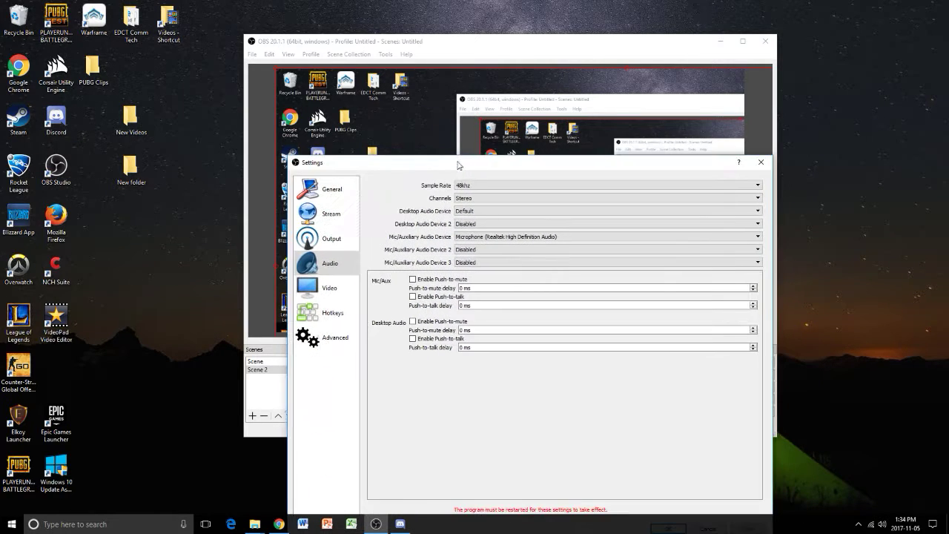
left_click(610, 235)
left_click(590, 236)
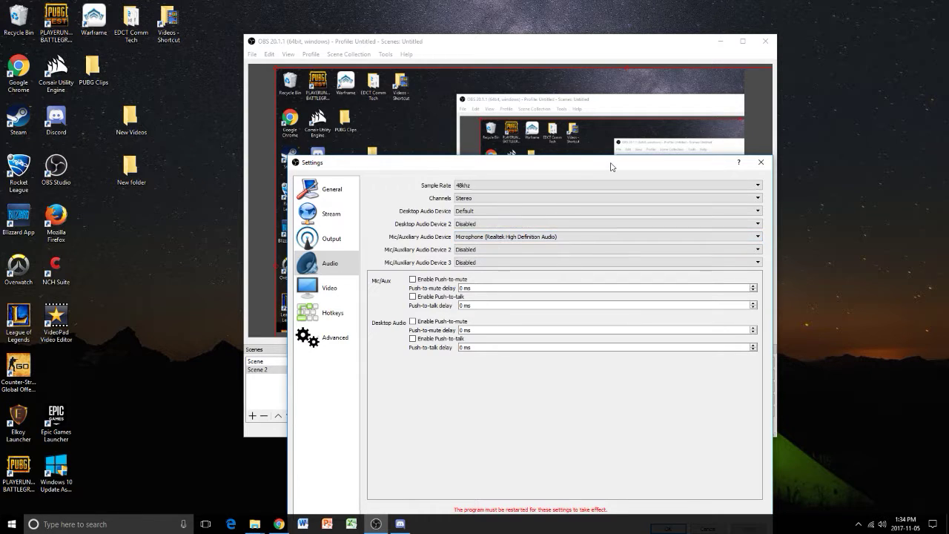
left_click_drag(611, 167, 605, 128)
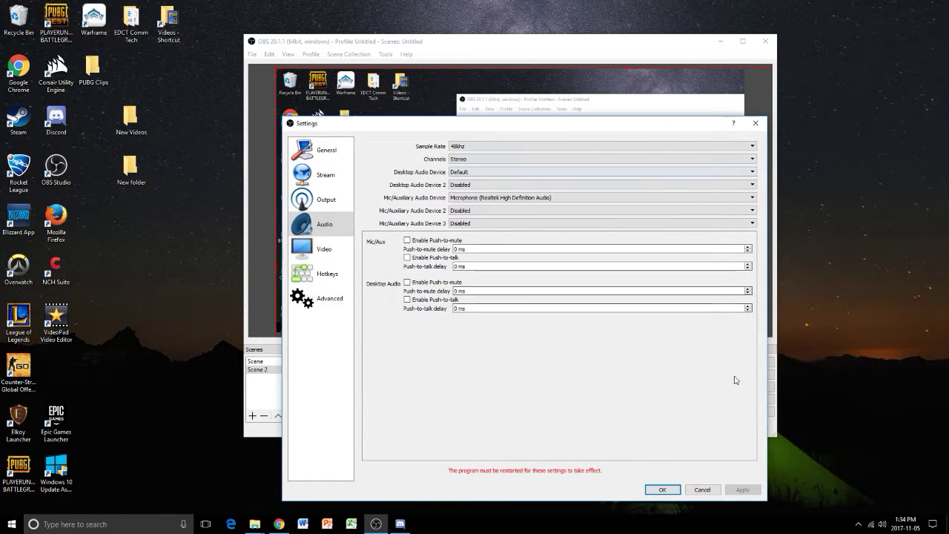
left_click(662, 490)
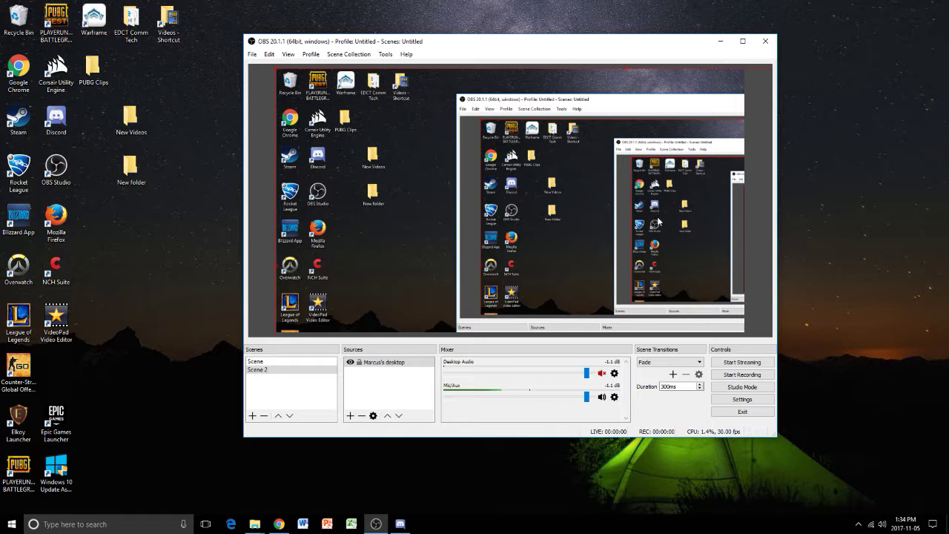
- Fit the desktop display capture source to the screen so it fills the preview canvas
left_click(382, 365)
right_click(382, 365)
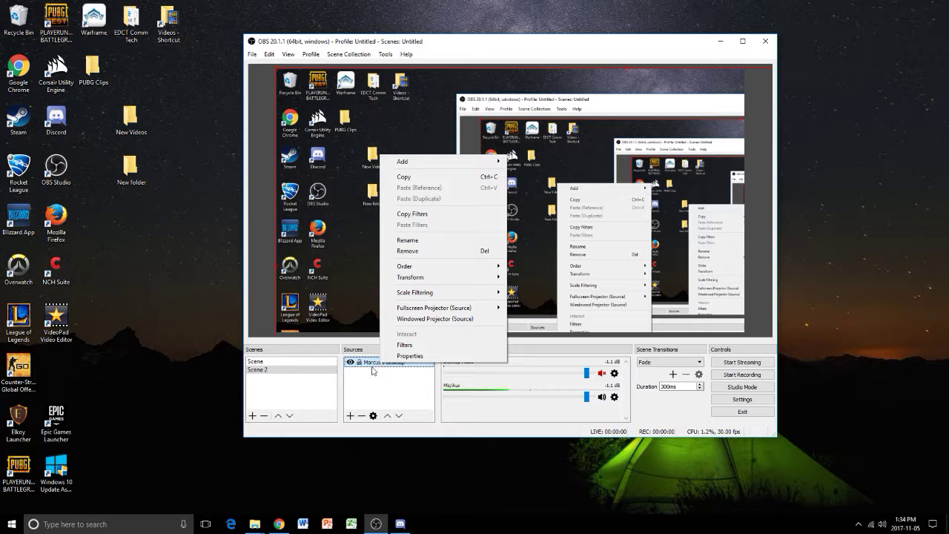
mouse_move(430, 281)
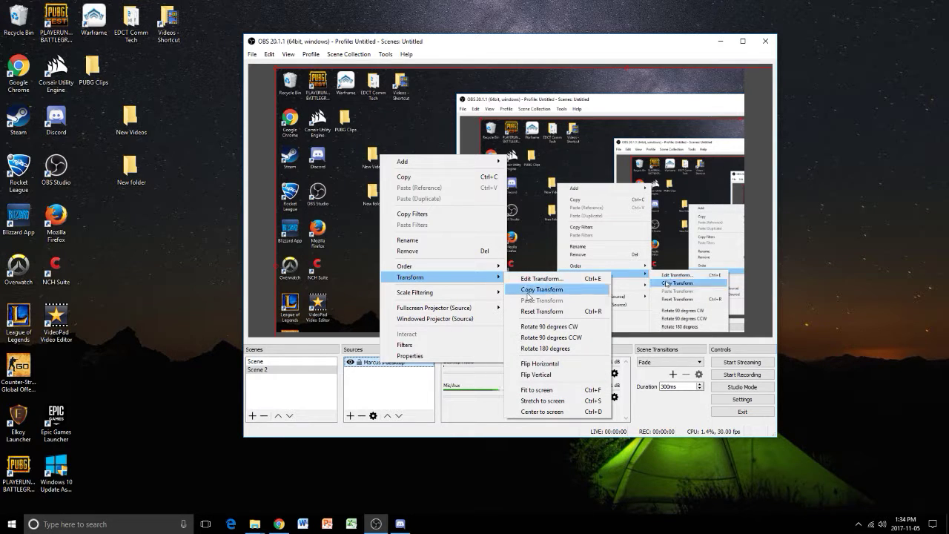
left_click(541, 393)
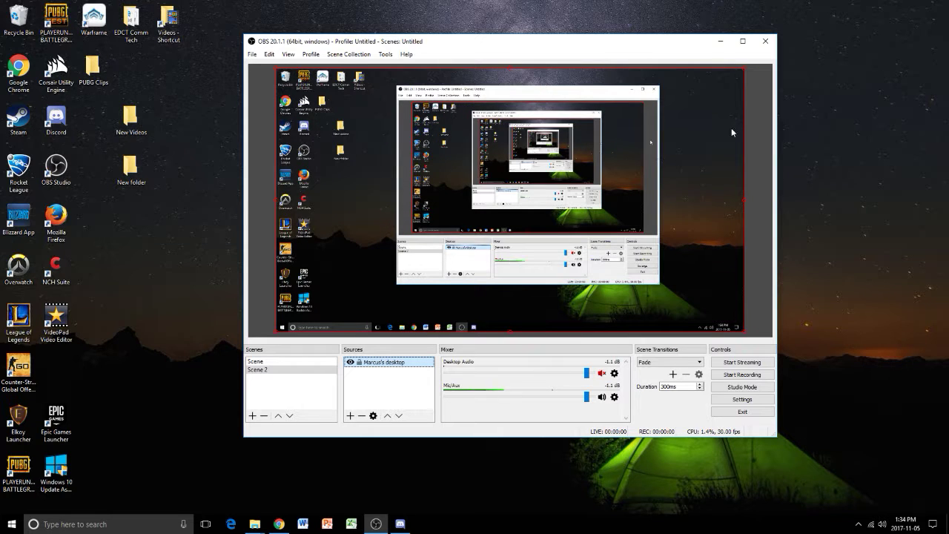
- Try rotating the desktop source 90 degrees CCW, and restore it with the Fit to screen transform
right_click(393, 154)
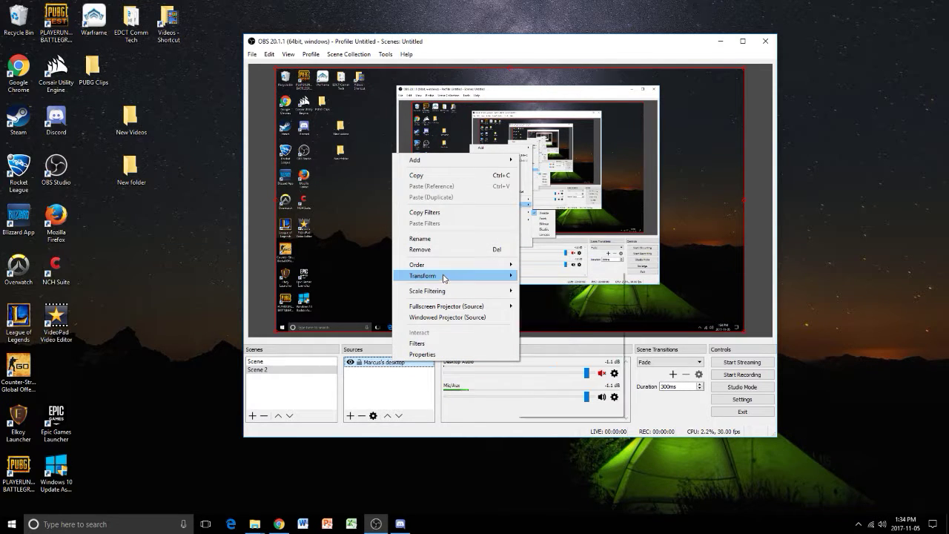
mouse_move(444, 278)
left_click(567, 347)
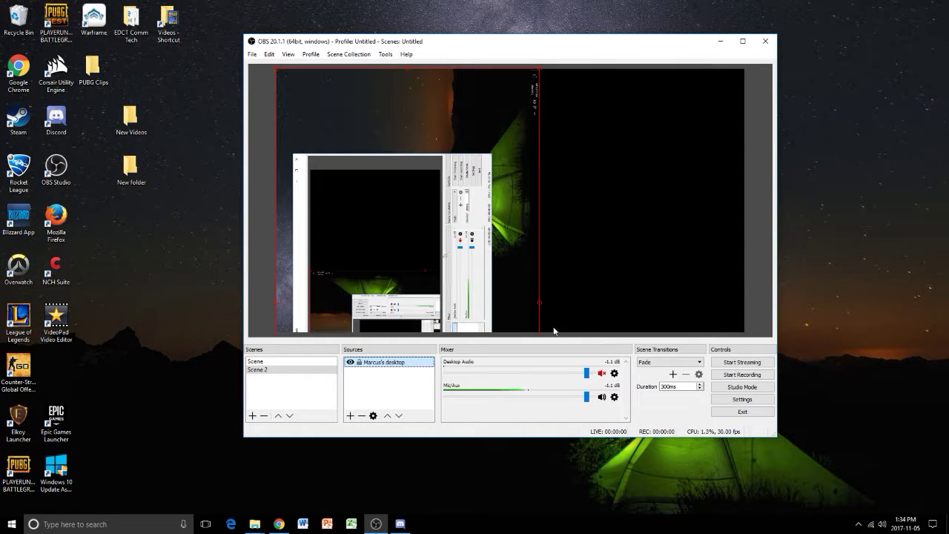
right_click(414, 368)
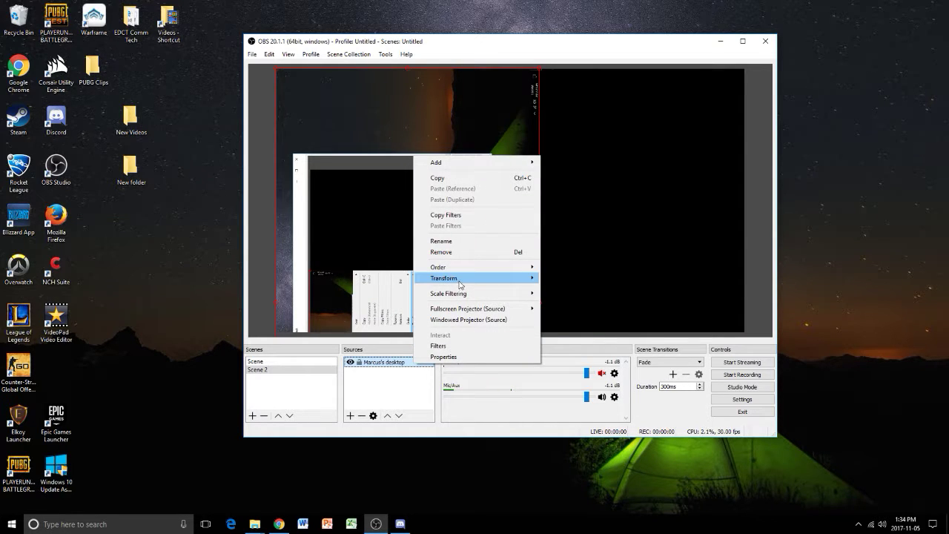
mouse_move(461, 285)
left_click(602, 393)
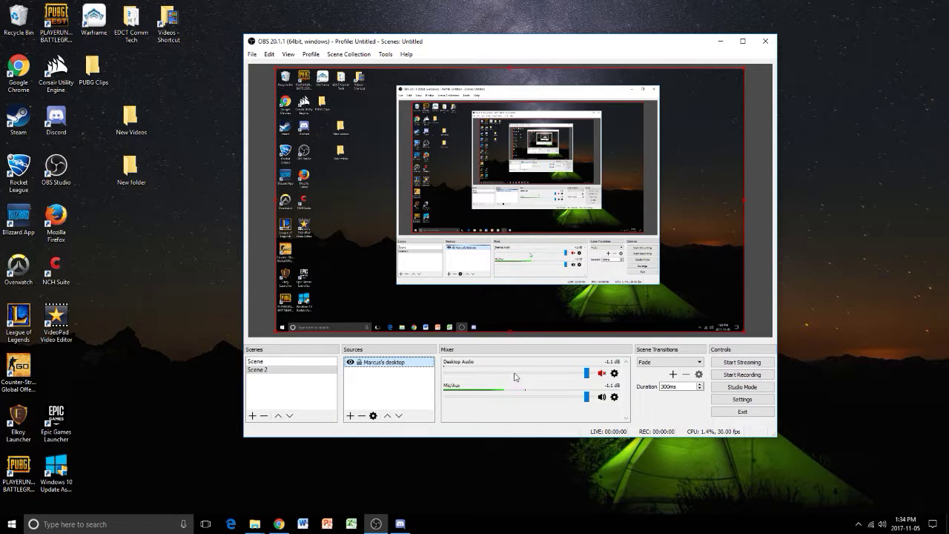
- Raise the Desktop Audio and Mic/Aux mixer levels to -0.5 dB
left_click_drag(587, 374, 590, 397)
mouse_move(586, 374)
left_mouse_down()
mouse_move(541, 376)
mouse_move(591, 377)
left_mouse_up()
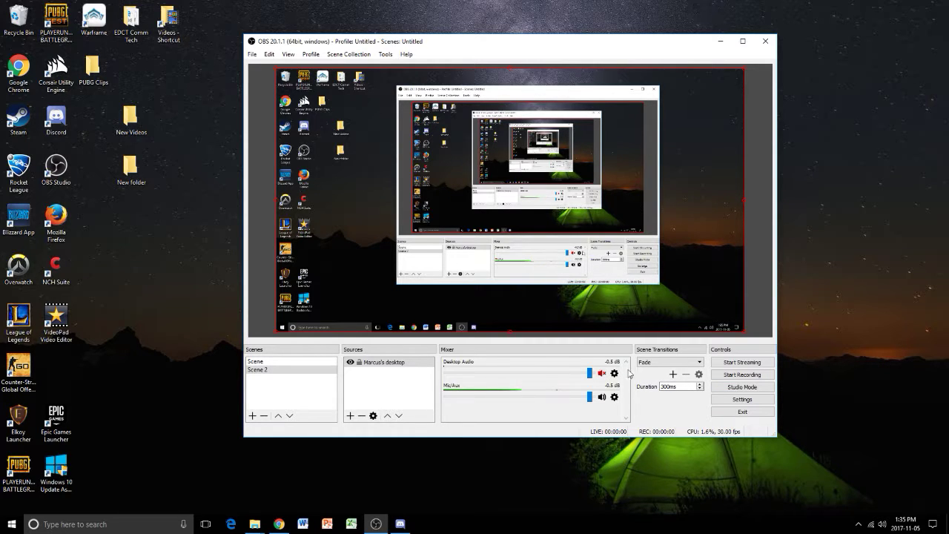
- Set the Mic/Aux volume to 194% in the advanced audio properties and close them
left_click(615, 398)
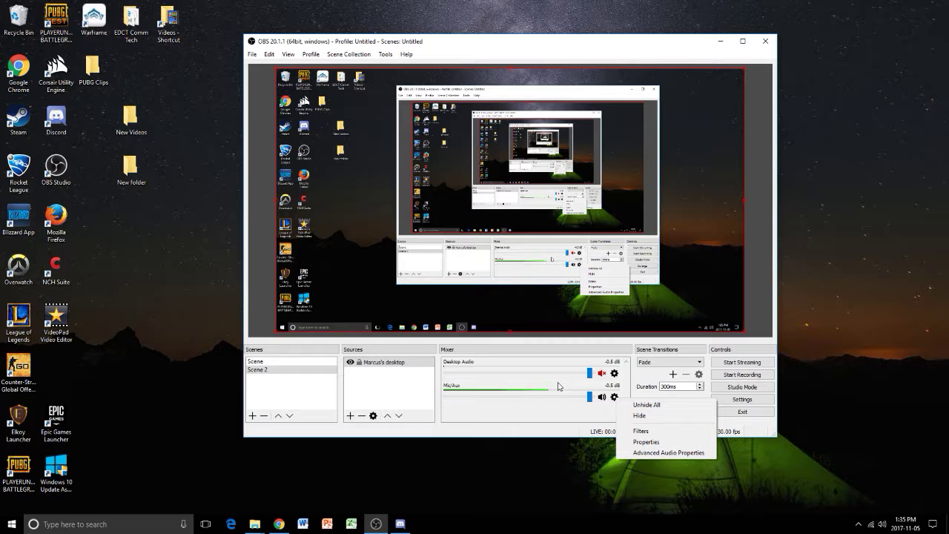
left_click(645, 450)
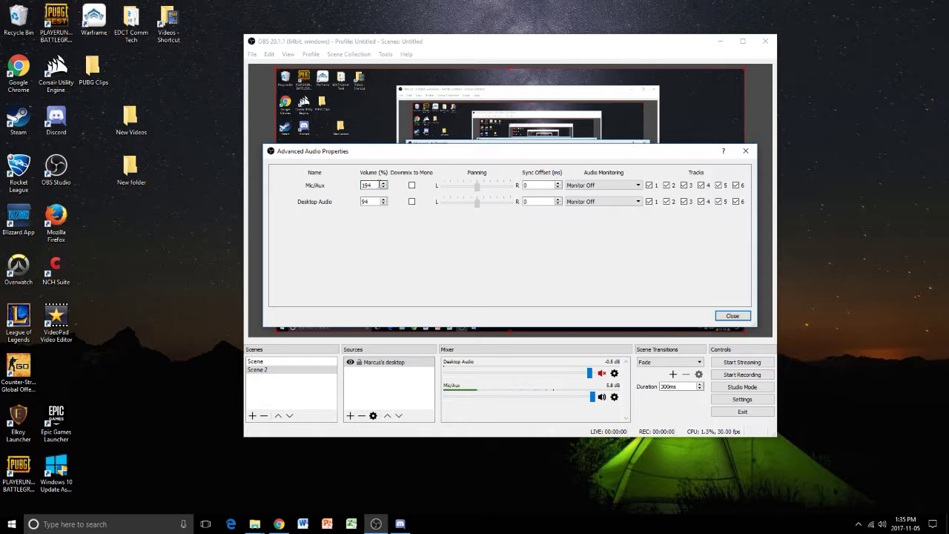
left_click(363, 185)
left_click(731, 316)
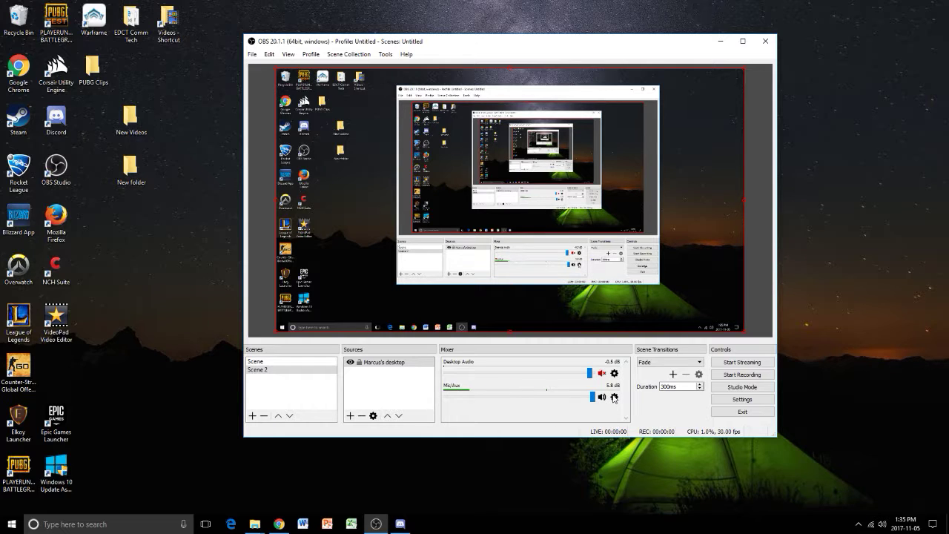
- Add a Noise Gate filter with its default name and values to the Mic/Aux audio source
left_click(615, 397)
left_click(599, 410)
left_click(614, 398)
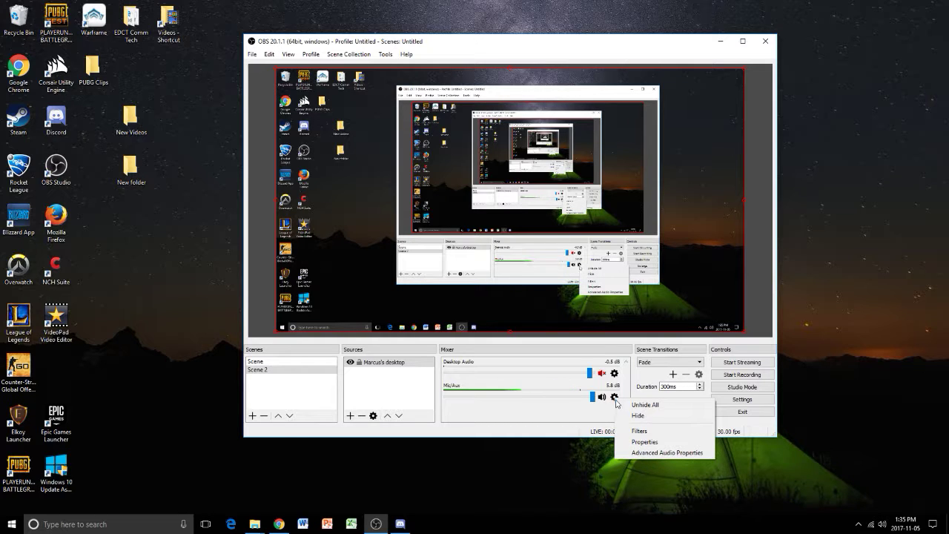
left_click(650, 431)
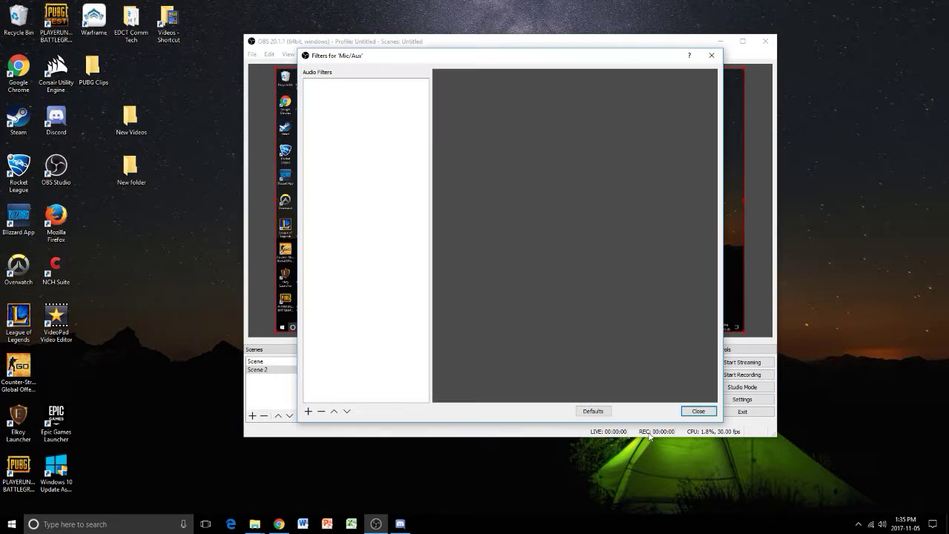
left_click(309, 411)
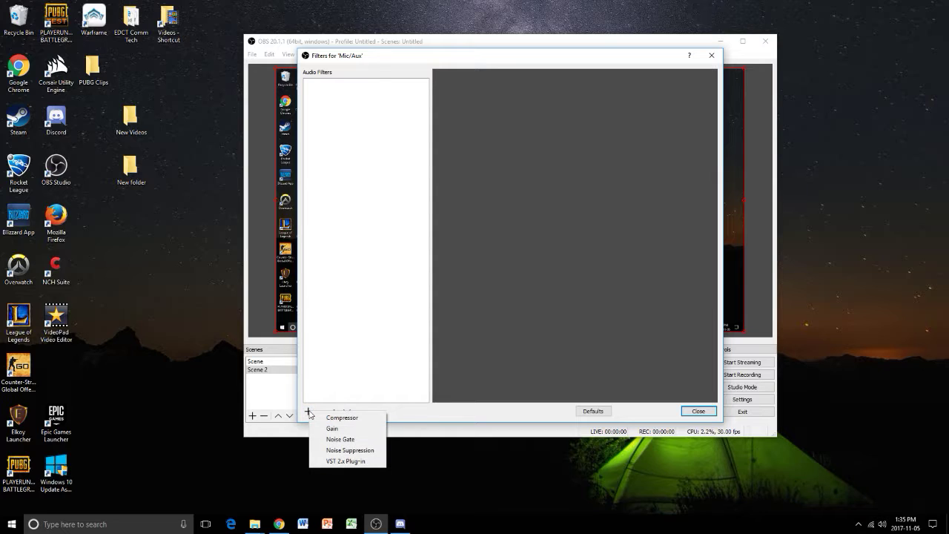
left_click(339, 439)
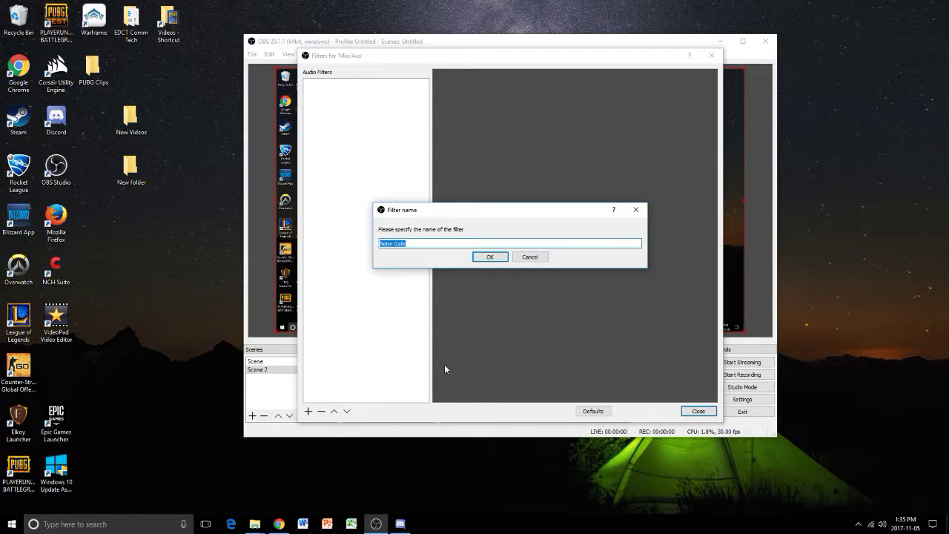
left_click(477, 258)
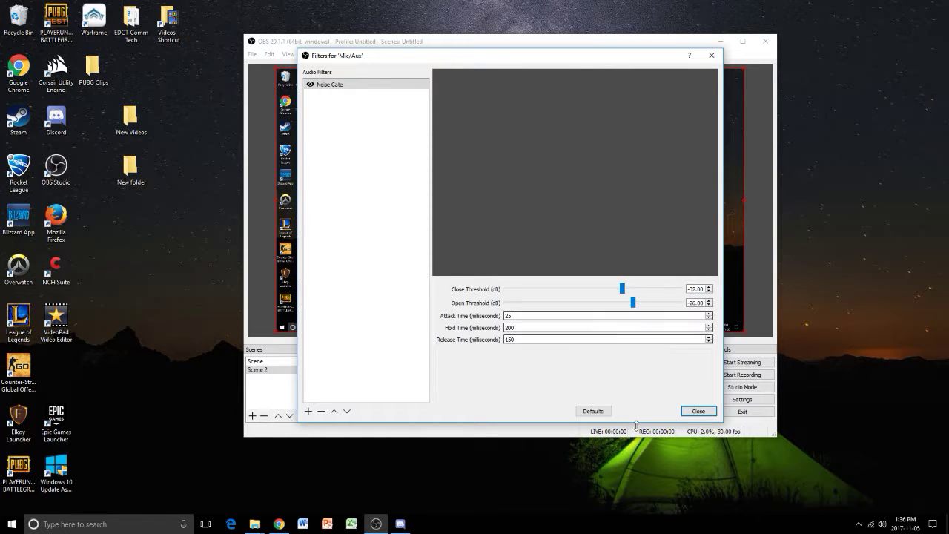
left_click(697, 413)
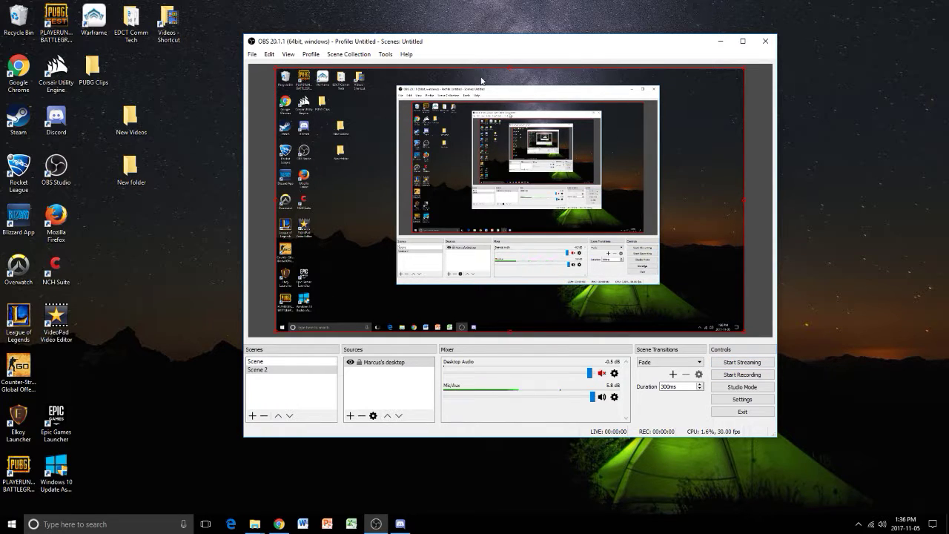
- Record a short desktop test with OBS minimized while showing and moving the Chrome window, and stop the recording back in OBS Studio
left_click(749, 375)
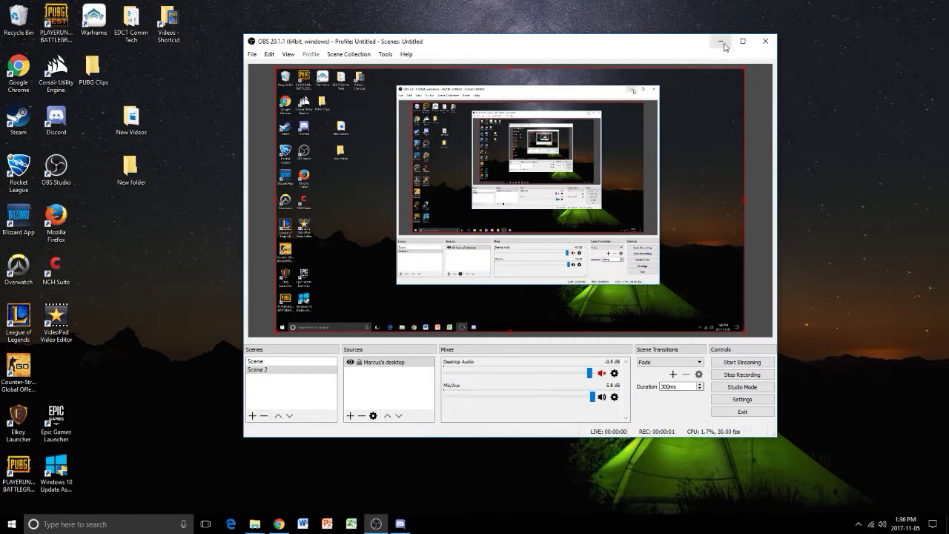
left_click(720, 42)
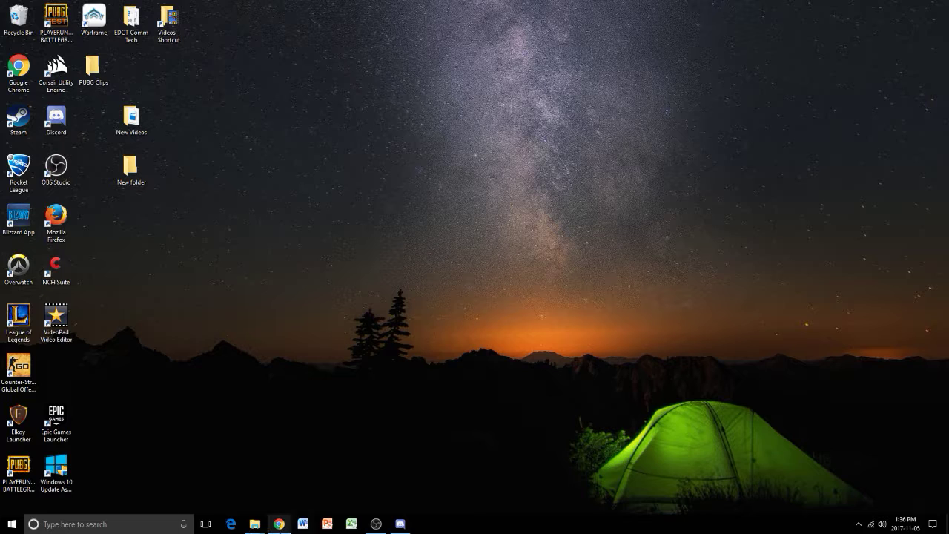
left_click(278, 524)
left_click_drag(471, 33, 491, 33)
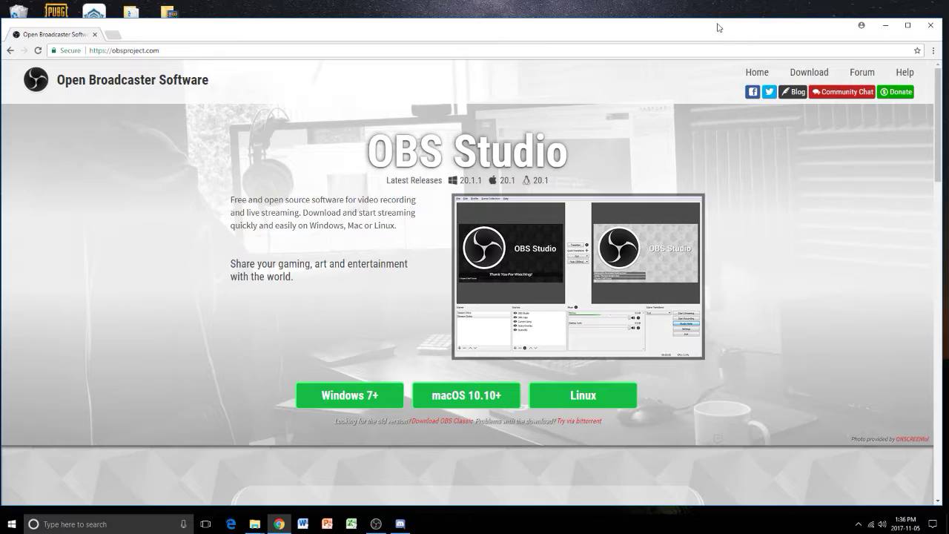
mouse_move(718, 27)
left_mouse_down()
mouse_move(711, 3)
mouse_move(726, 16)
left_mouse_up()
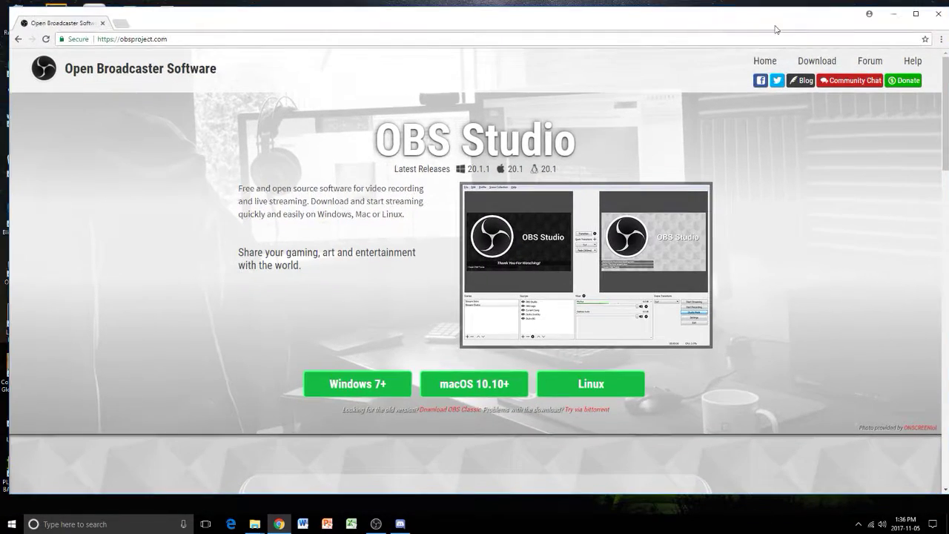
left_click(895, 14)
left_click(377, 525)
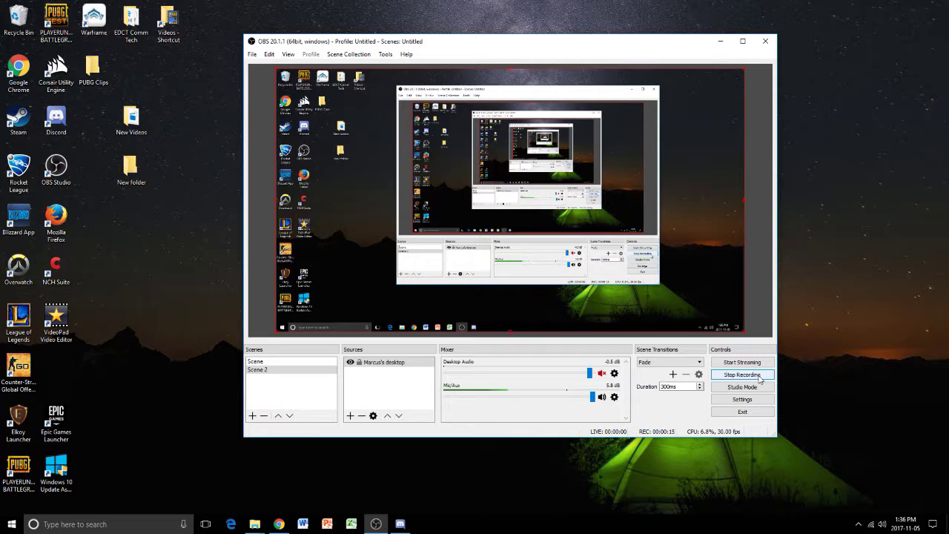
left_click(758, 376)
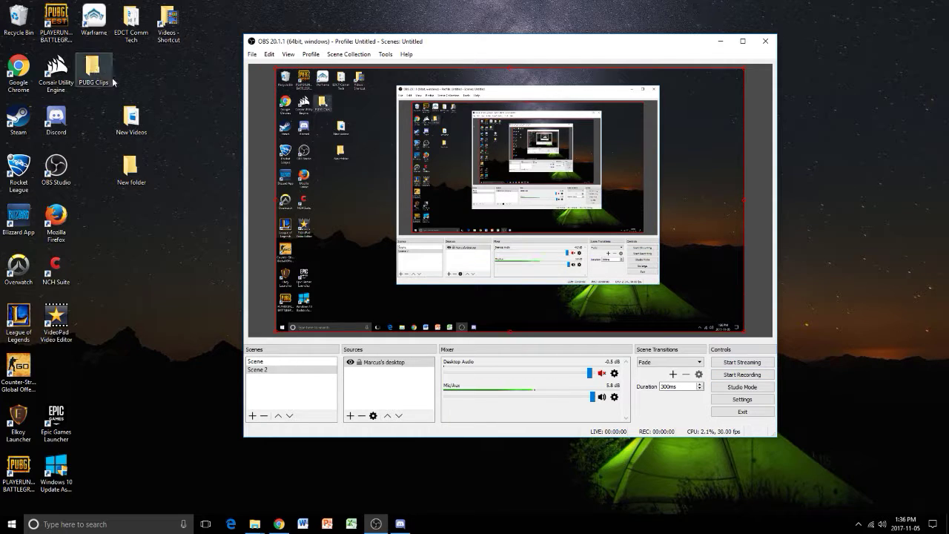
- Check the New Videos folder on the desktop for the recorded file and close the folder
left_click(132, 167)
double_click(131, 119)
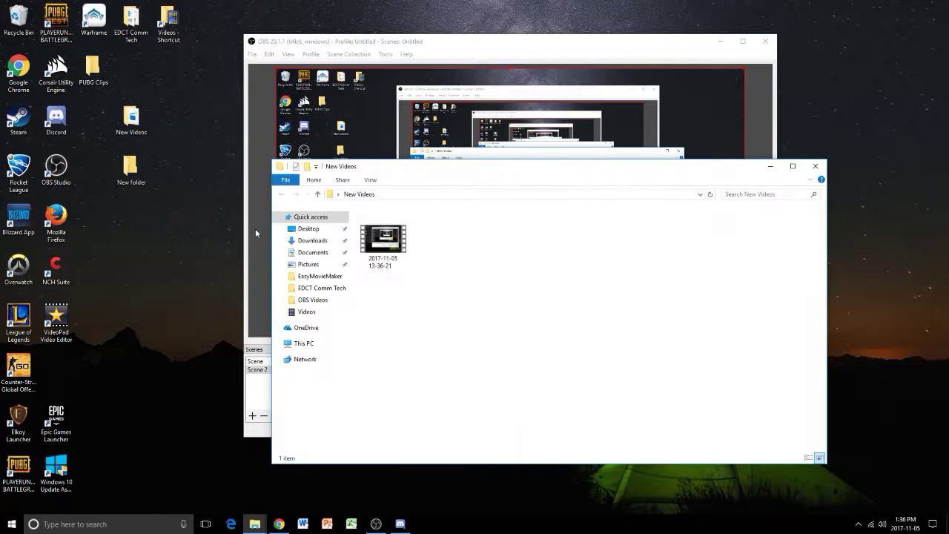
left_click(816, 166)
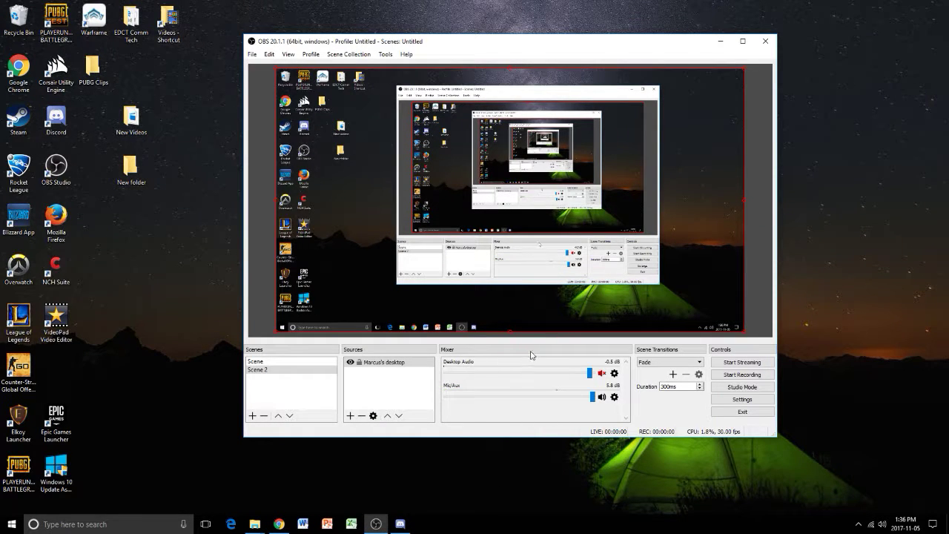
key("alt+z")
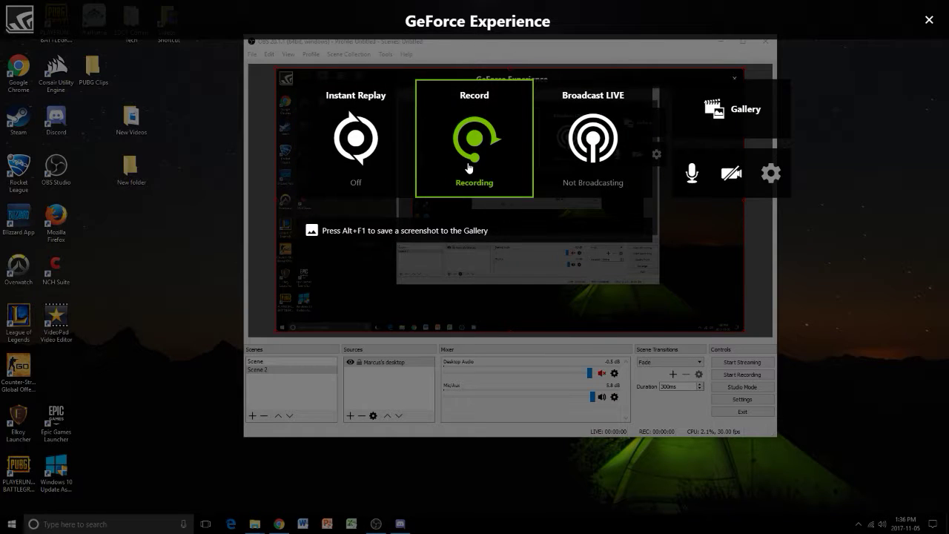